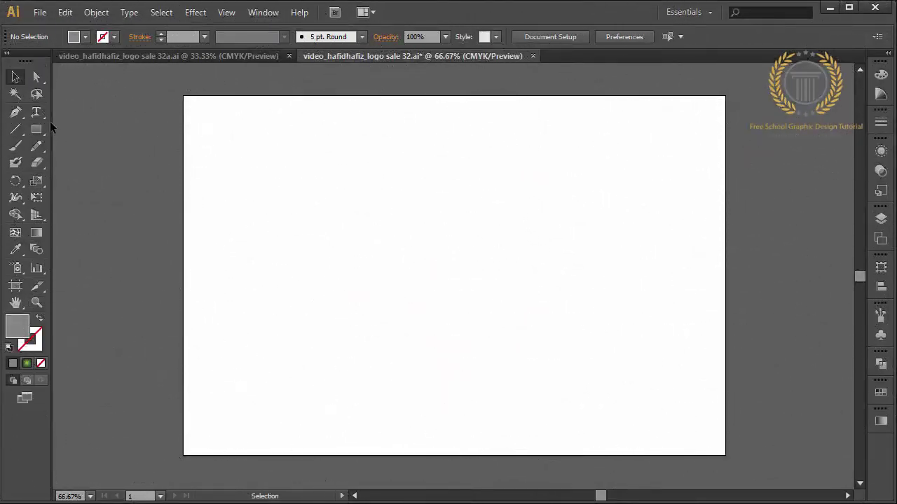
# - Zoom to 150% and pen-draw a closed, tall S-curved grey flame piece mid-artboard
pyautogui.click(15, 112)
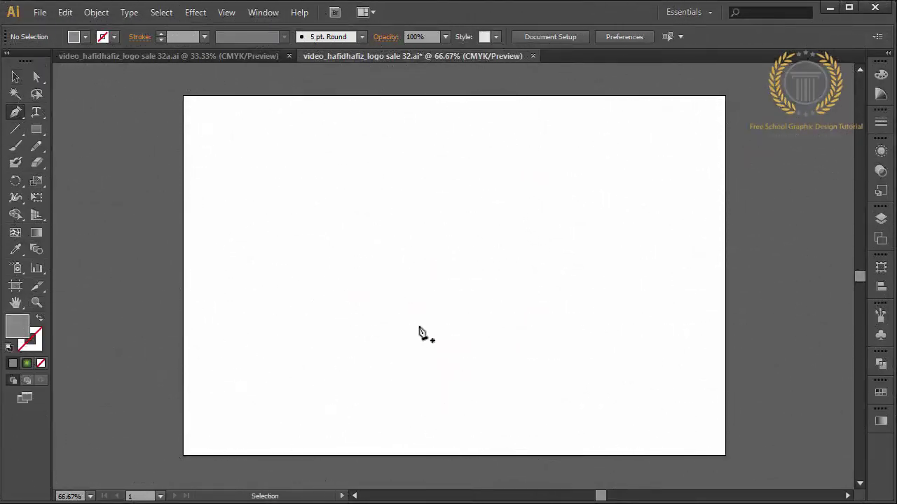
pyautogui.hotkey('ctrl', '=')
pyautogui.hotkey('ctrl', '=')
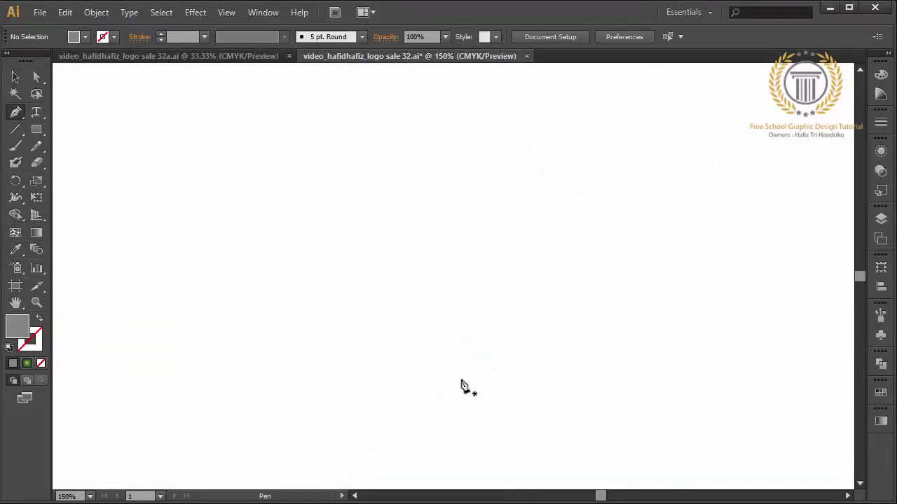
pyautogui.click(408, 365)
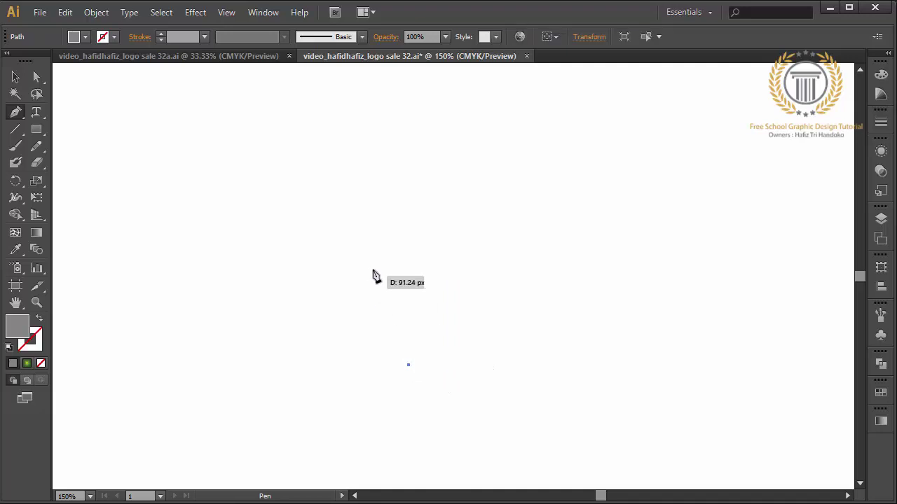
pyautogui.moveTo(365, 274); pyautogui.dragTo(402, 201)
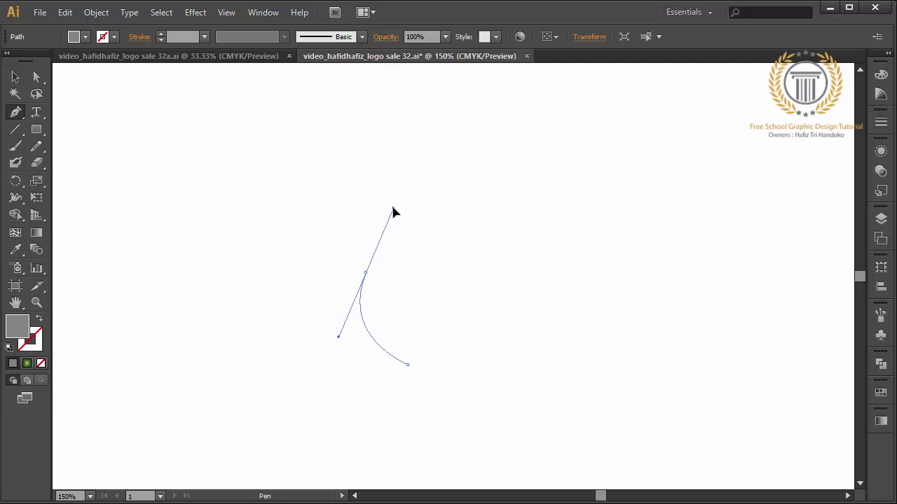
pyautogui.moveTo(402, 204); pyautogui.dragTo(395, 208)
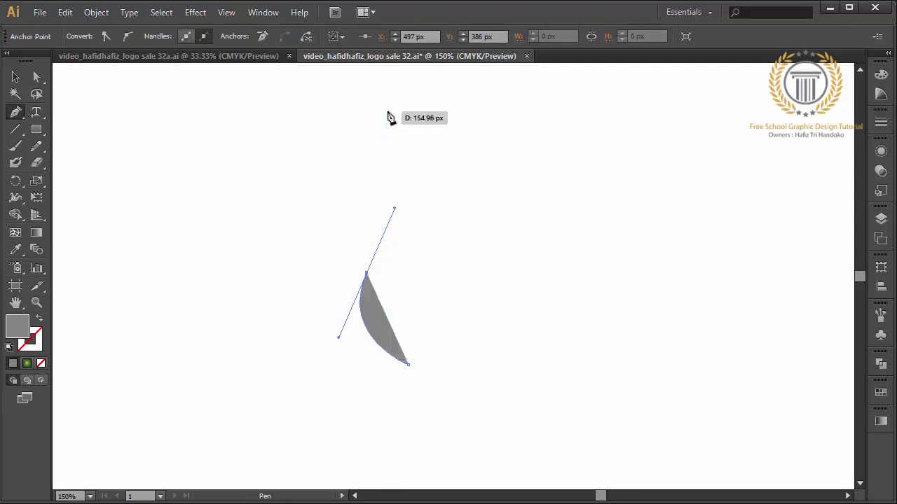
pyautogui.moveTo(387, 114)
pyautogui.mouseDown()
pyautogui.moveTo(352, 73)
pyautogui.moveTo(346, 217)
pyautogui.mouseUp()
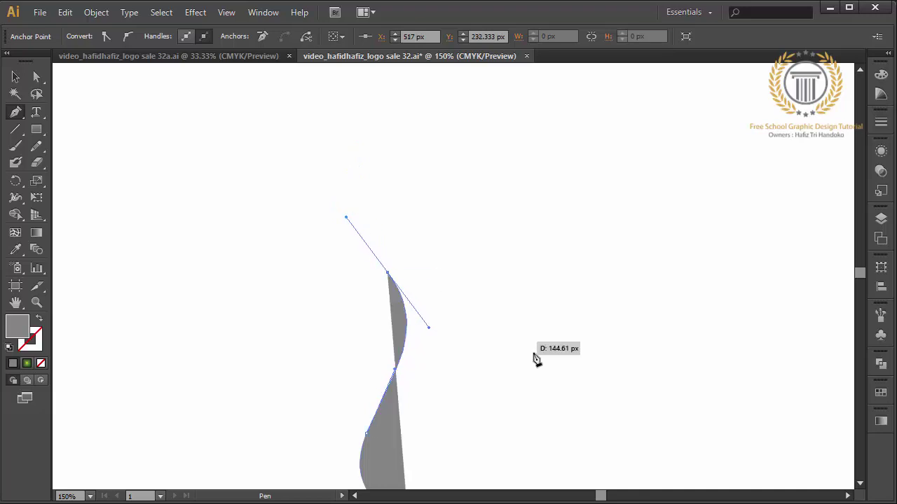
pyautogui.click(859, 484)
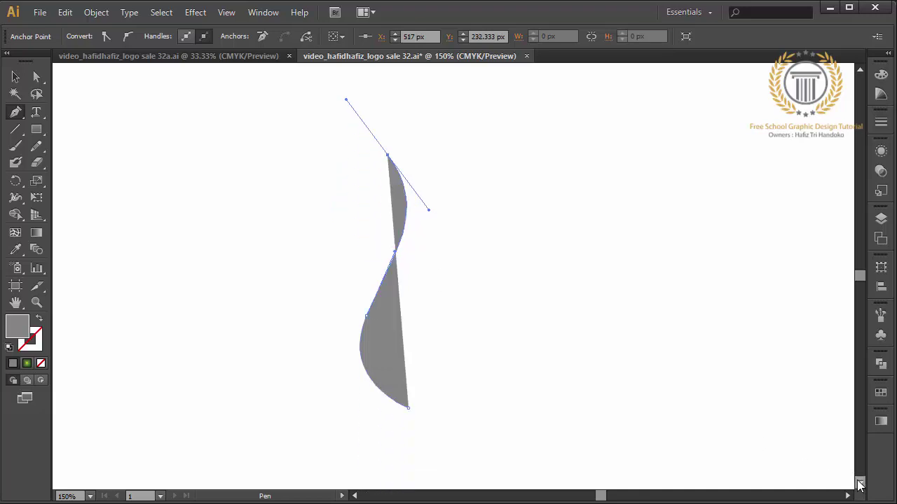
pyautogui.click(390, 157)
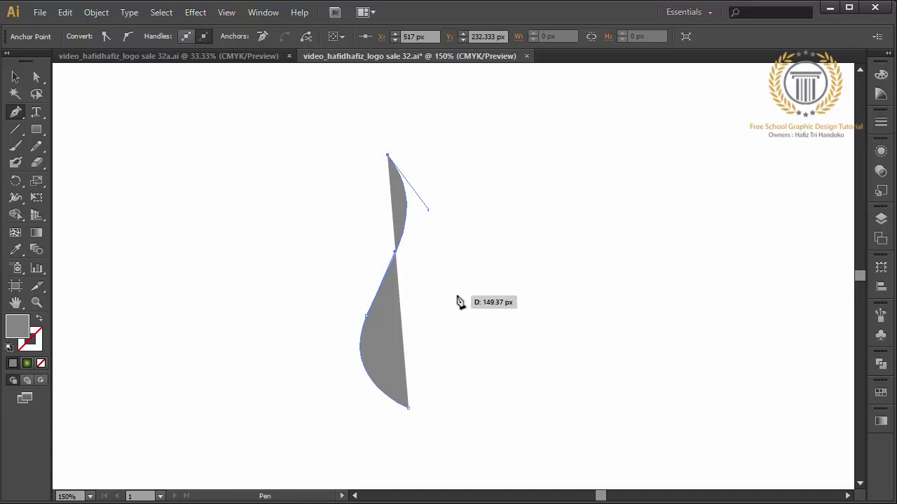
pyautogui.moveTo(456, 295); pyautogui.dragTo(376, 393)
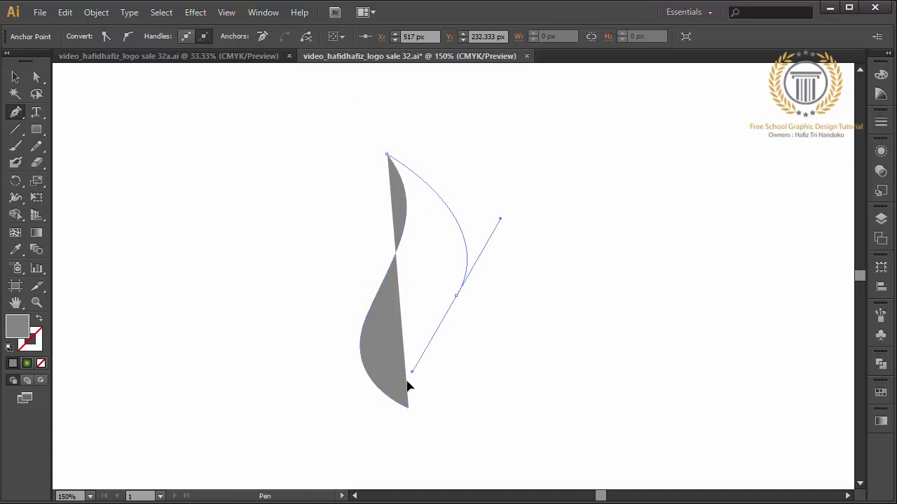
pyautogui.click(419, 425)
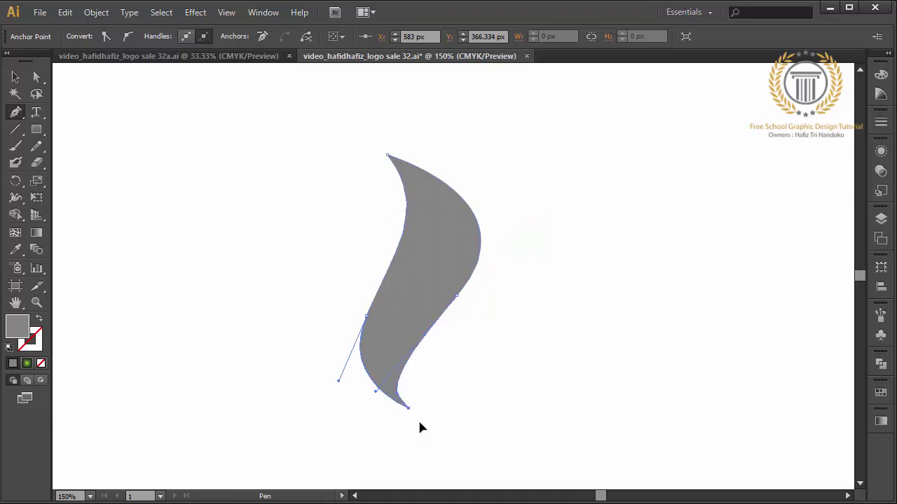
# - Smooth the flame piece's bottom curves by adjusting handles with Direct Selection
pyautogui.click(38, 78)
pyautogui.moveTo(375, 392)
pyautogui.mouseDown()
pyautogui.moveTo(388, 377)
pyautogui.moveTo(399, 393)
pyautogui.mouseUp()
pyautogui.click(460, 413)
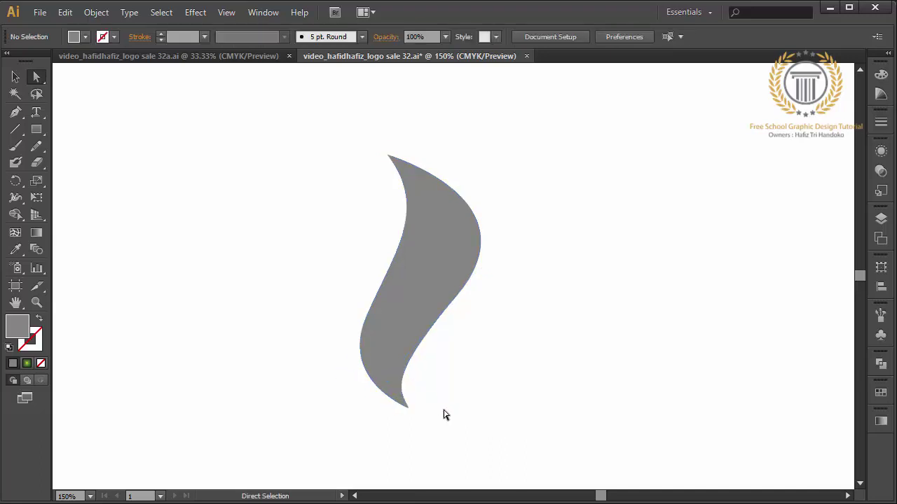
pyautogui.click(407, 408)
pyautogui.moveTo(401, 395); pyautogui.dragTo(392, 392)
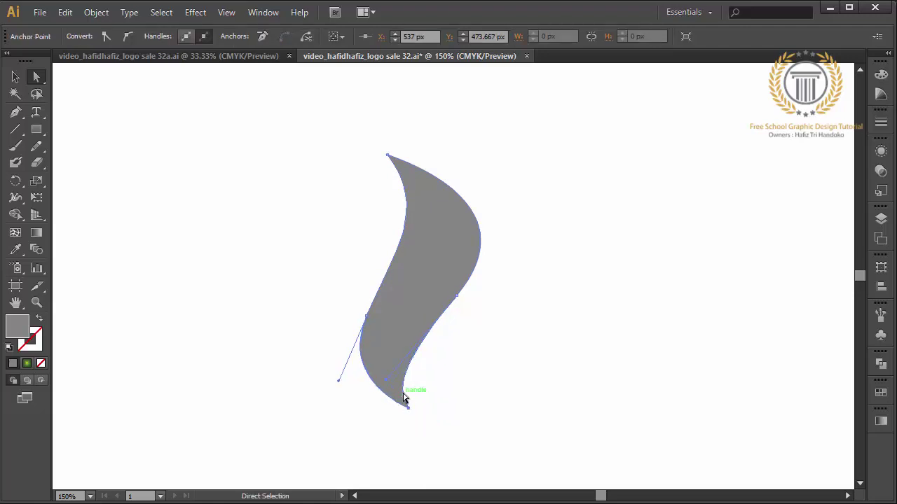
pyautogui.click(460, 405)
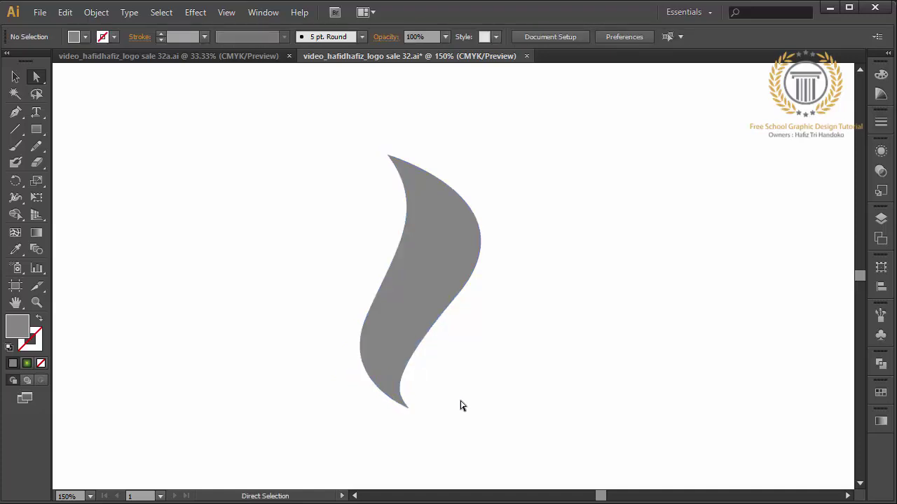
pyautogui.click(15, 113)
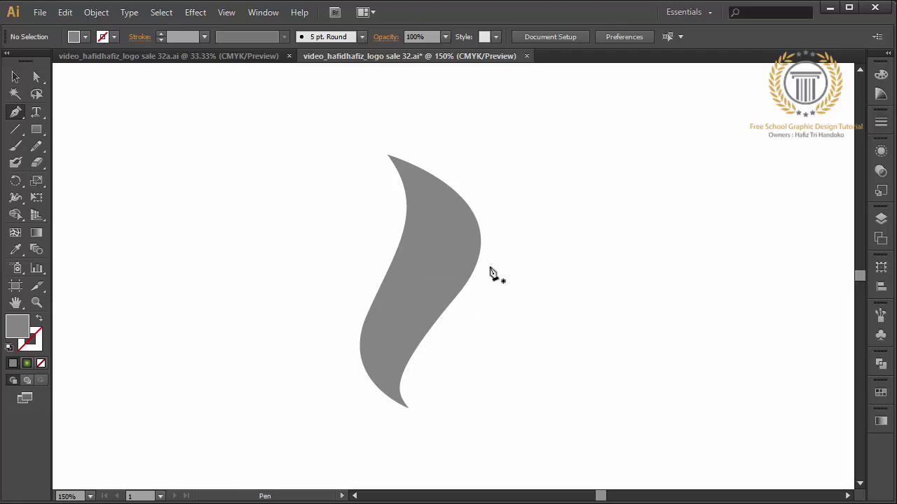
# - Draw a first leaf-shaped piece right of the flame, then delete it
pyautogui.click(490, 269)
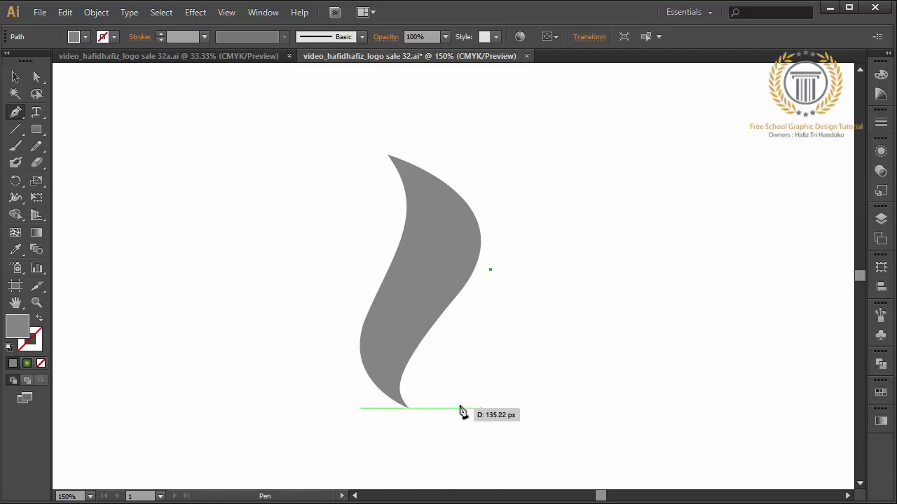
pyautogui.moveTo(462, 408); pyautogui.dragTo(385, 443)
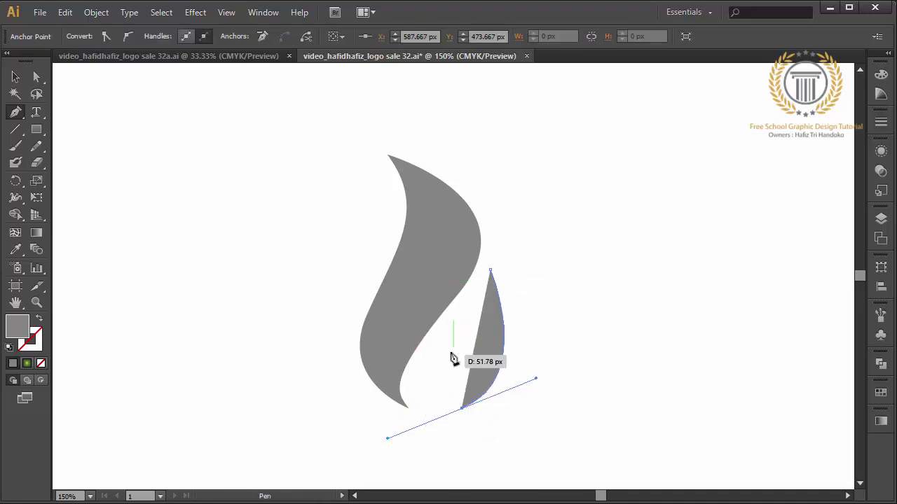
pyautogui.moveTo(453, 339)
pyautogui.mouseDown()
pyautogui.moveTo(471, 332)
pyautogui.moveTo(474, 313)
pyautogui.mouseUp()
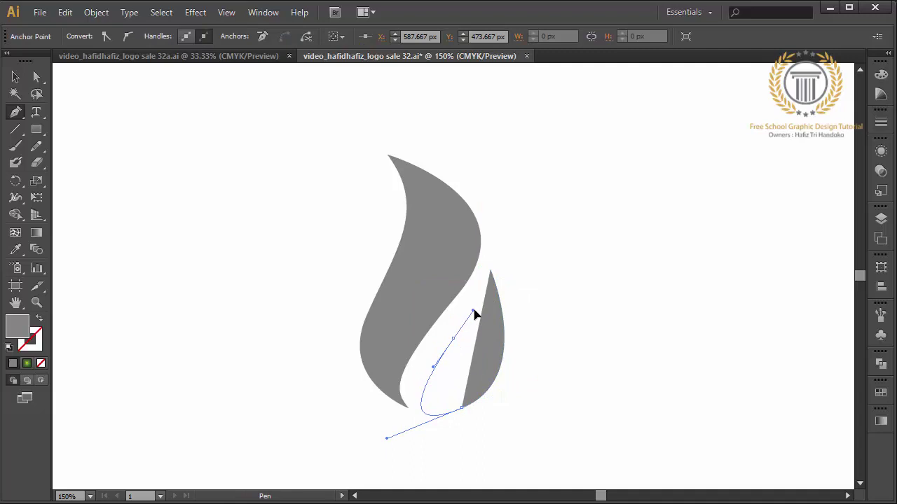
pyautogui.click(492, 272)
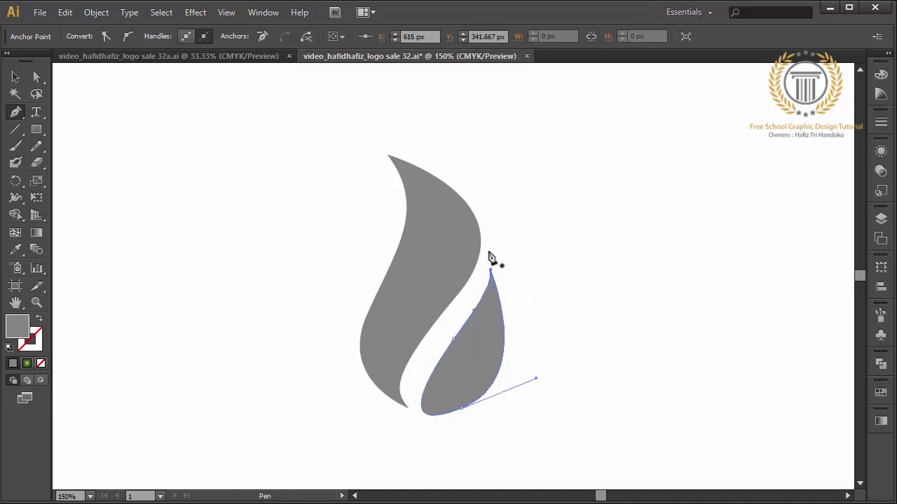
pyautogui.press('Delete')
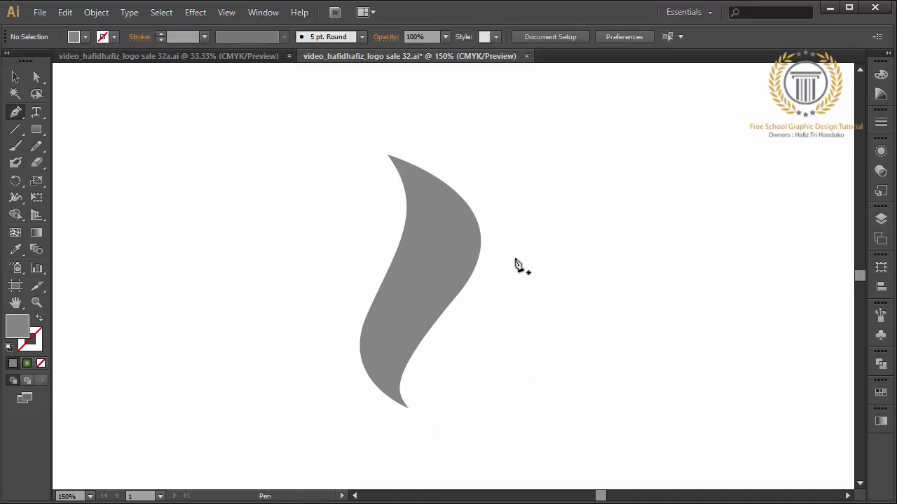
# - Redraw the smaller leaf piece with a rounded bottom and curved right edge
pyautogui.click(497, 262)
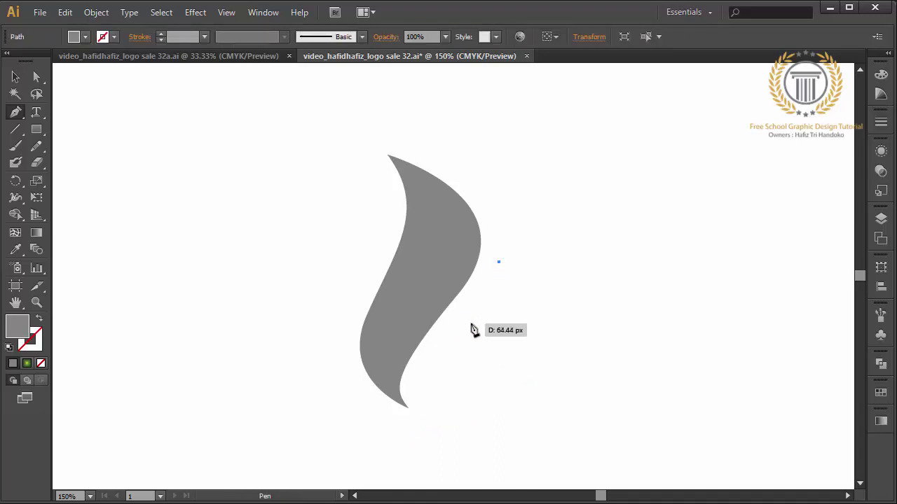
pyautogui.moveTo(471, 323); pyautogui.dragTo(435, 368)
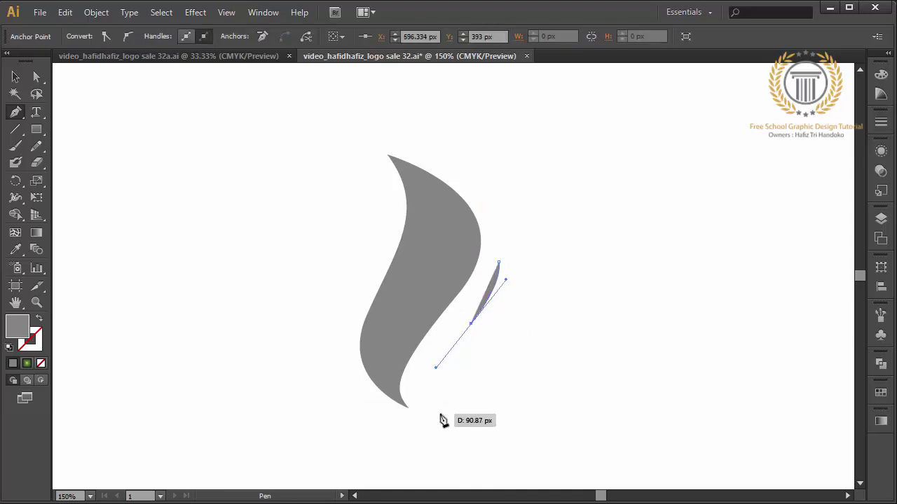
pyautogui.moveTo(436, 413); pyautogui.dragTo(456, 434)
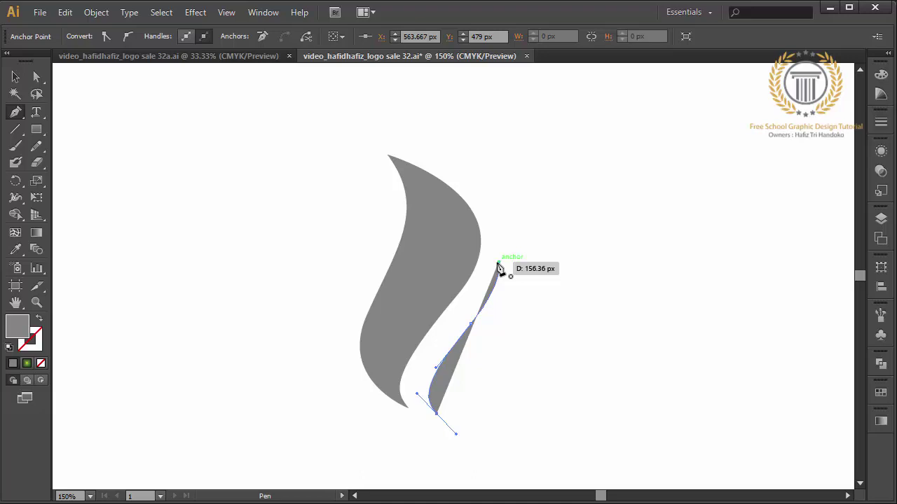
pyautogui.moveTo(498, 264)
pyautogui.mouseDown()
pyautogui.moveTo(538, 346)
pyautogui.moveTo(571, 351)
pyautogui.mouseUp()
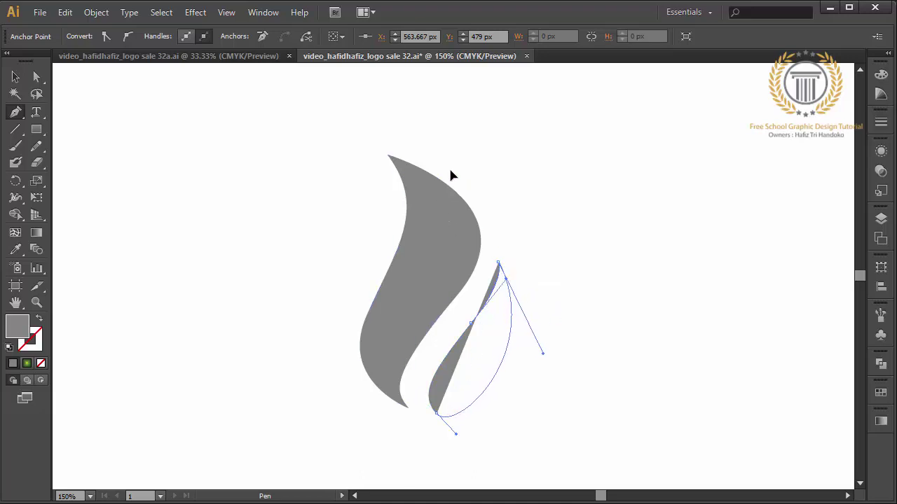
# - Reshape the lower leaf's bottom curve into a smoother, tapered end
pyautogui.click(15, 76)
pyautogui.click(547, 245)
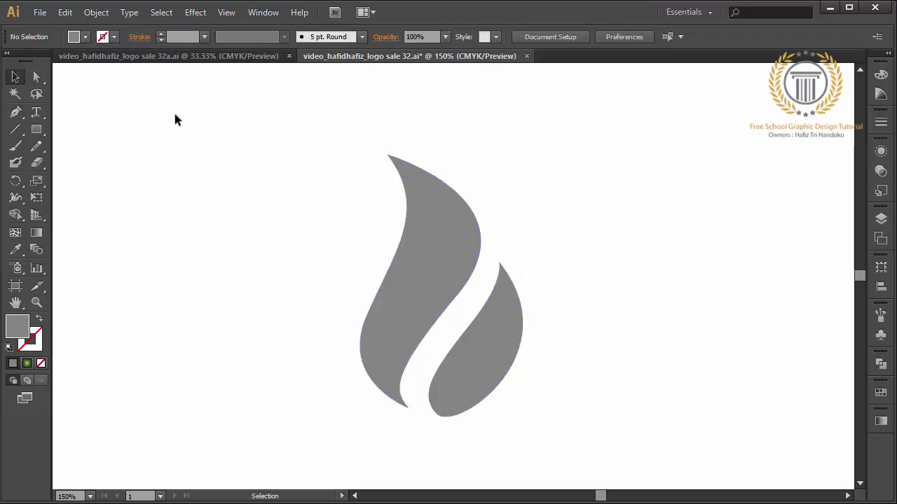
pyautogui.click(38, 78)
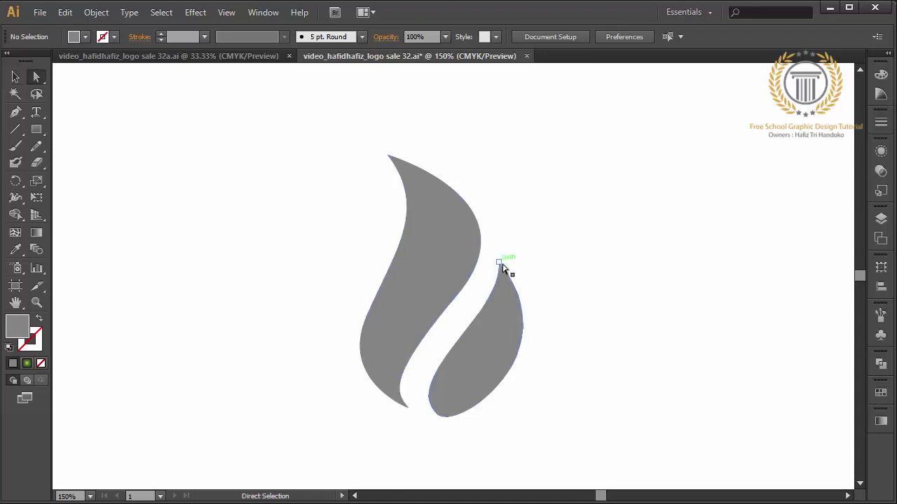
pyautogui.click(499, 264)
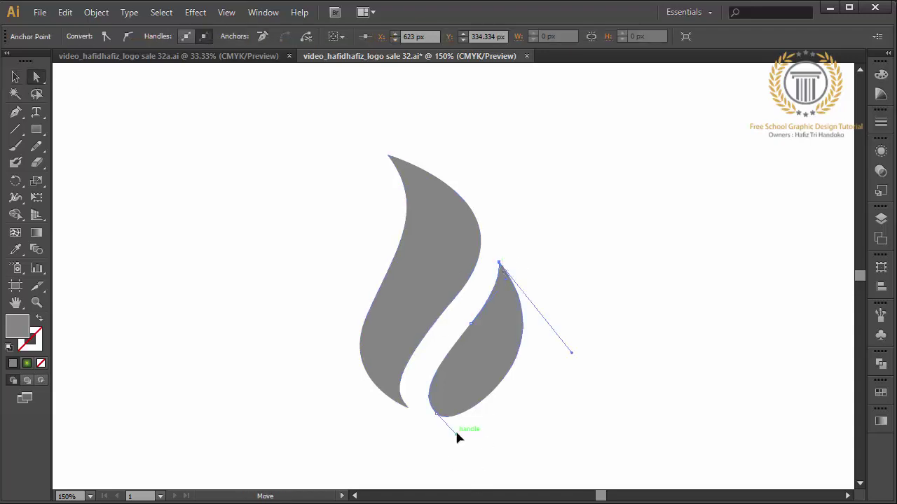
pyautogui.click(494, 445)
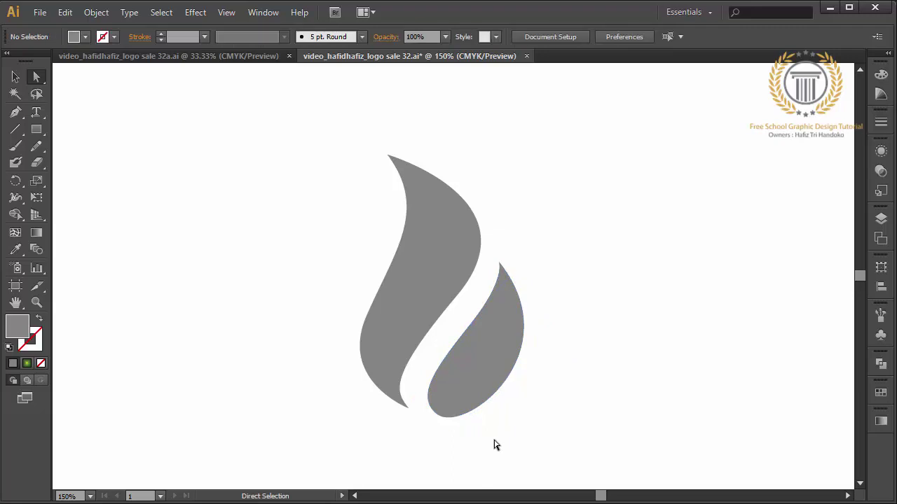
pyautogui.moveTo(449, 430); pyautogui.dragTo(420, 400)
pyautogui.click(436, 447)
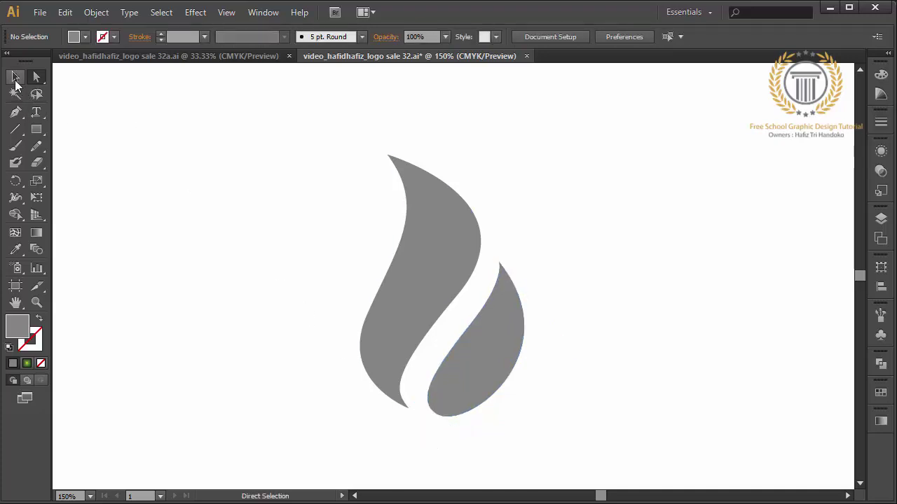
pyautogui.press('v')
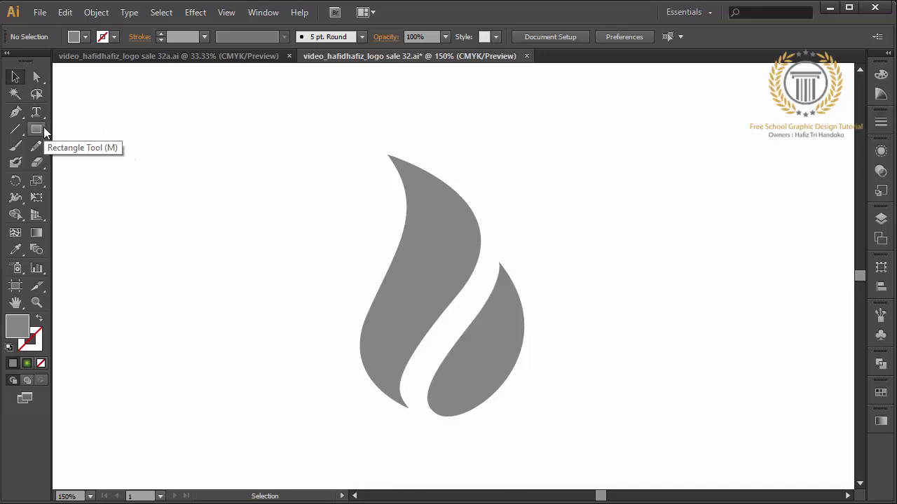
# - Pen-draw a closed shape over the left piece, from its top tip to the bottom tip and out left
pyautogui.click(15, 112)
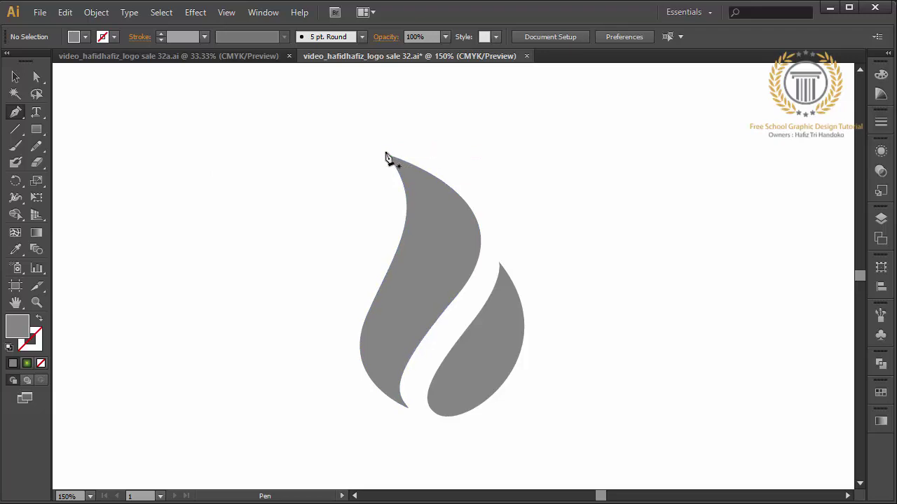
pyautogui.click(386, 154)
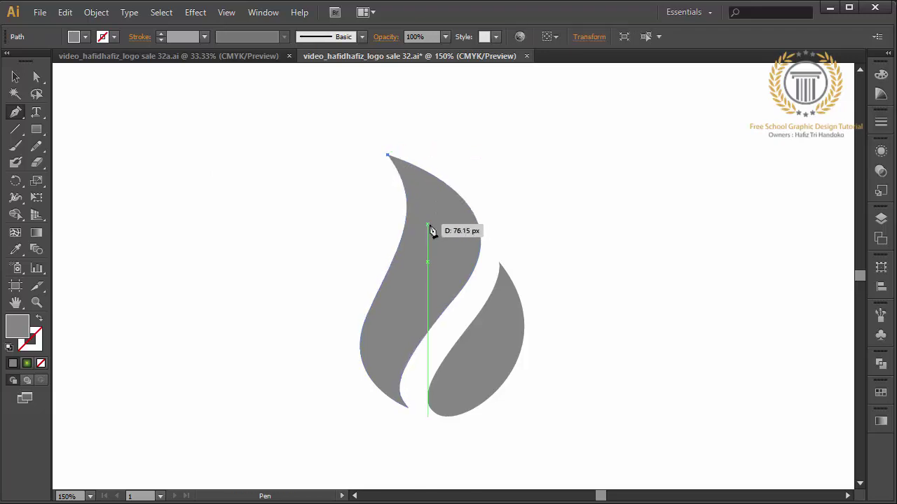
pyautogui.click(432, 235)
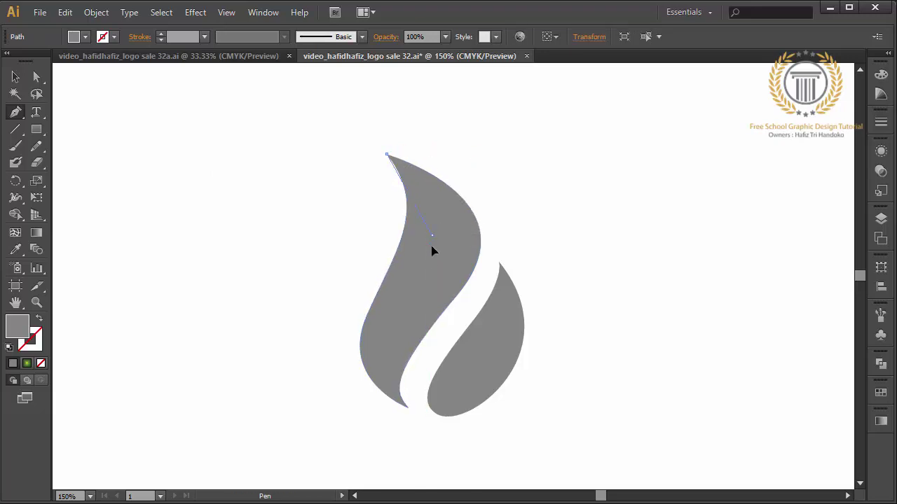
pyautogui.click(413, 305)
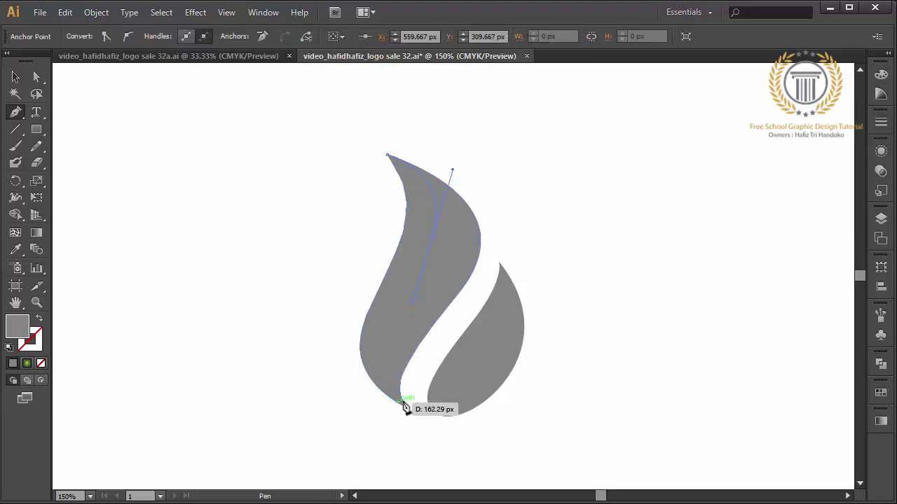
pyautogui.moveTo(410, 407); pyautogui.dragTo(471, 460)
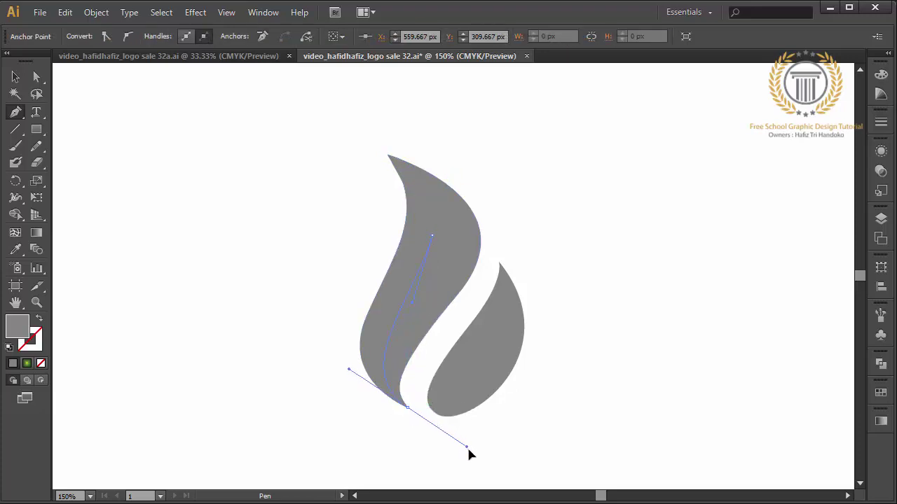
pyautogui.click(266, 393)
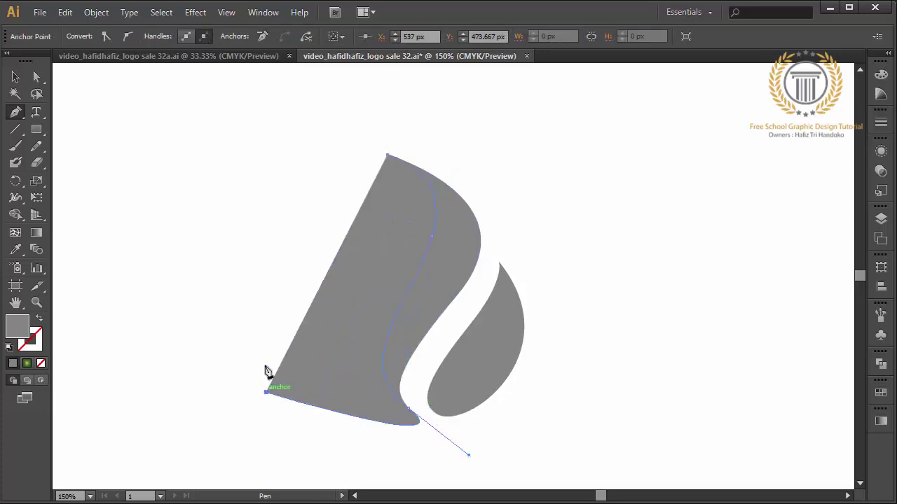
pyautogui.moveTo(387, 154); pyautogui.dragTo(452, 170)
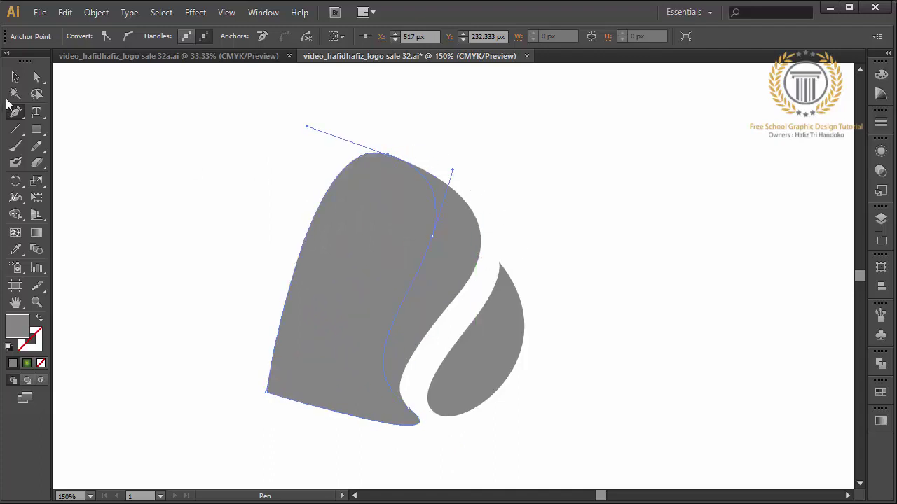
# - Trim the new shape to the left piece using Paste in Front and Pathfinder Intersect
pyautogui.click(16, 76)
pyautogui.click(440, 247)
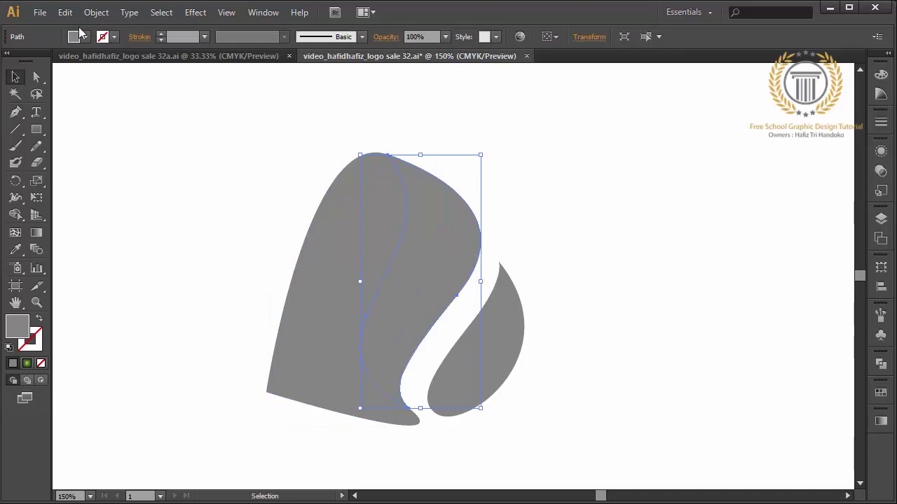
pyautogui.click(64, 12)
pyautogui.click(84, 80)
pyautogui.click(64, 13)
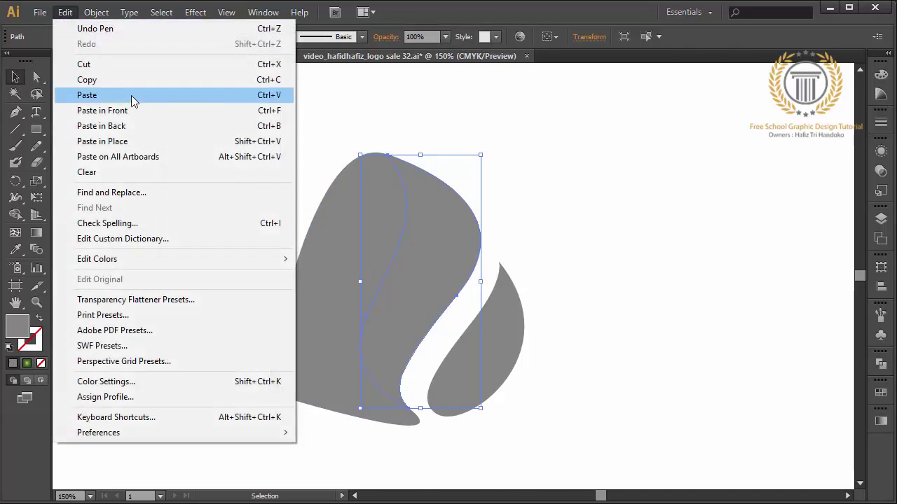
pyautogui.click(130, 110)
pyautogui.keyDown('shift'); pyautogui.click(350, 240); pyautogui.keyUp('shift')
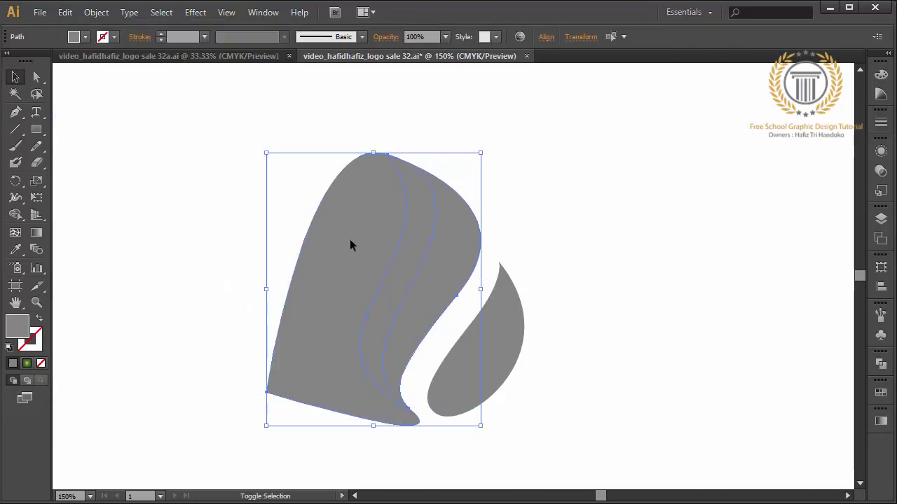
pyautogui.click(880, 364)
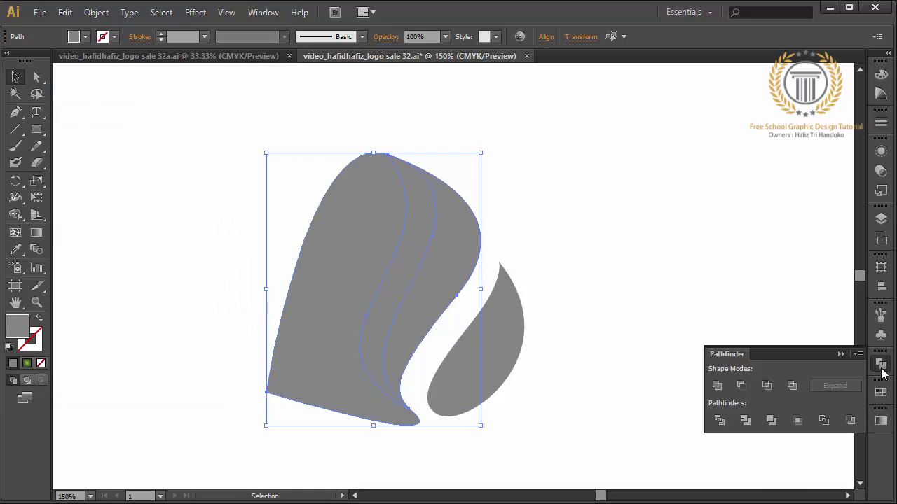
pyautogui.click(791, 385)
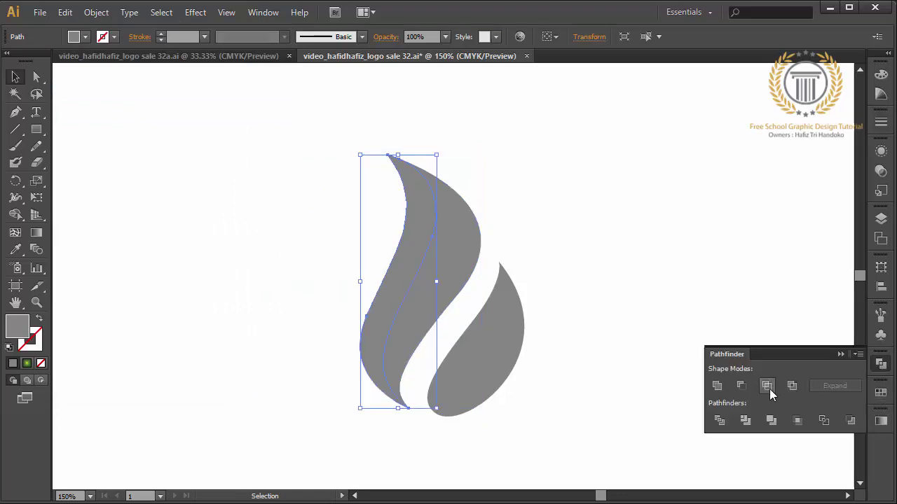
# - Fill the trimmed strip with a lighter grey from the Color Picker
pyautogui.doubleClick(17, 330)
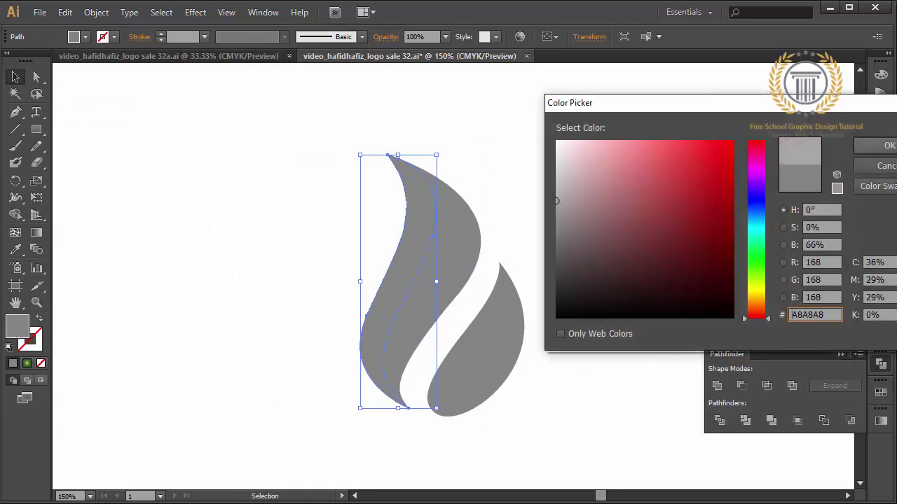
pyautogui.press('Return')
pyautogui.click(621, 195)
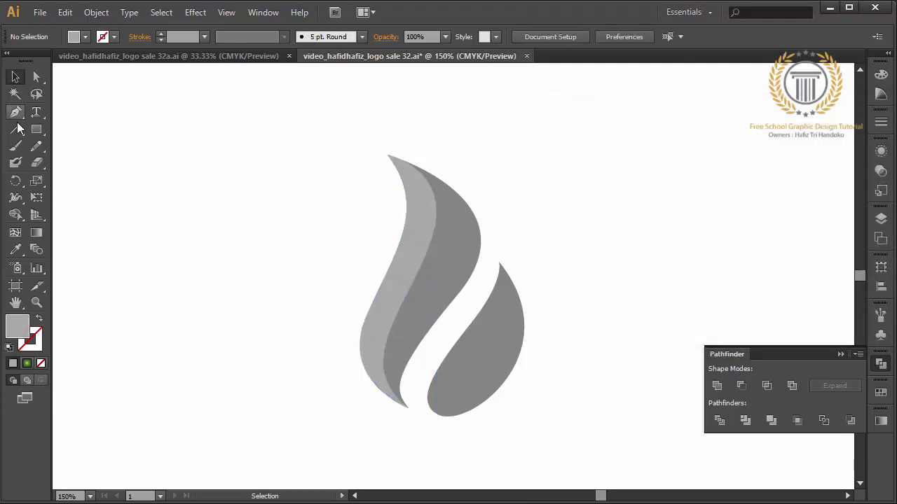
pyautogui.click(16, 112)
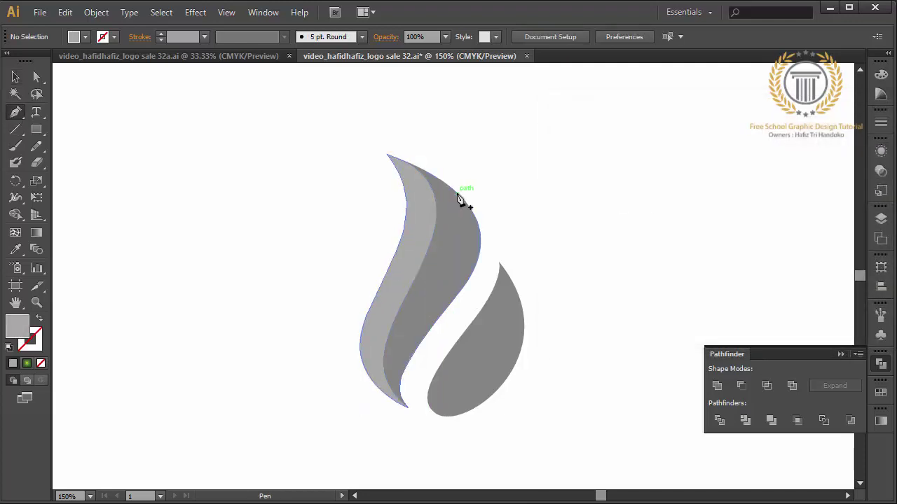
# - Draw a large closed shape from the flame's right edge down the middle, out left and over the top
pyautogui.click(463, 201)
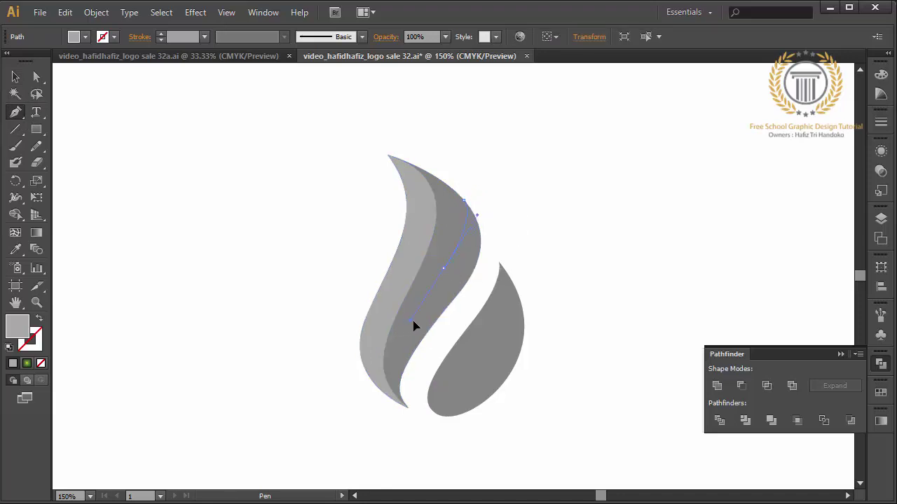
pyautogui.moveTo(410, 322); pyautogui.dragTo(413, 415)
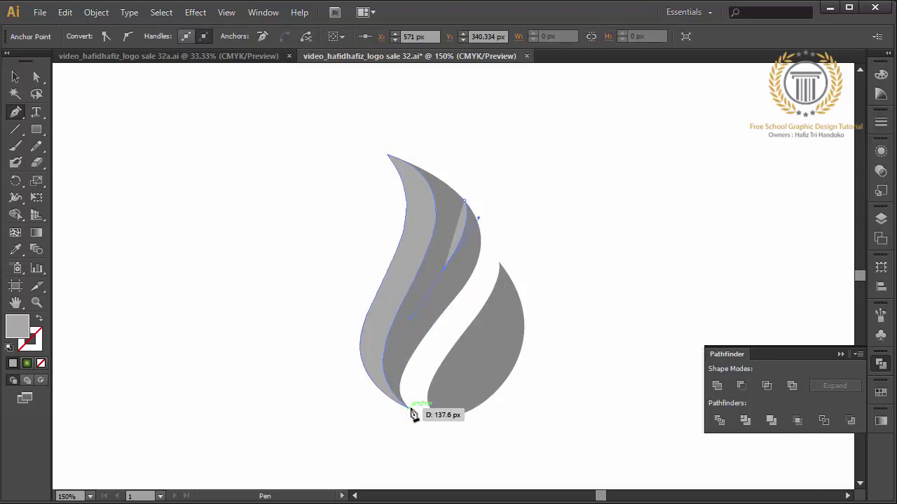
pyautogui.moveTo(408, 407); pyautogui.dragTo(433, 442)
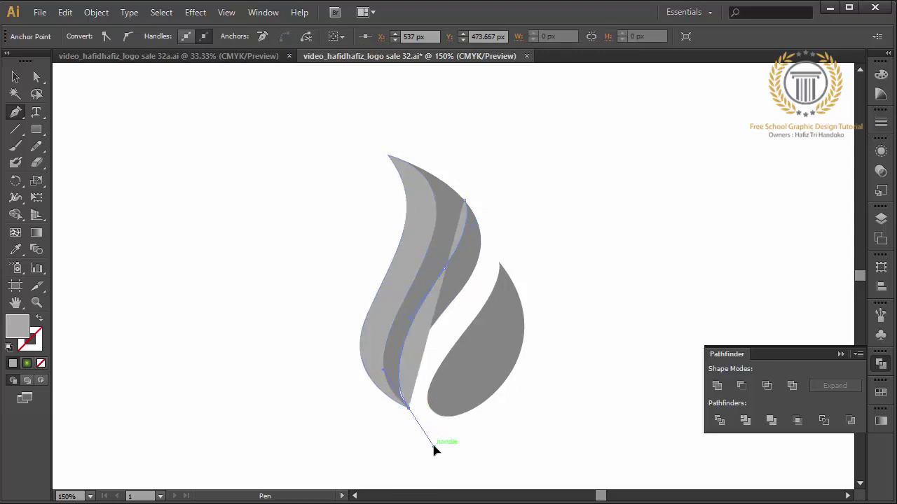
pyautogui.moveTo(408, 407); pyautogui.dragTo(451, 412)
pyautogui.moveTo(244, 348); pyautogui.dragTo(244, 284)
pyautogui.click(365, 124)
pyautogui.click(475, 173)
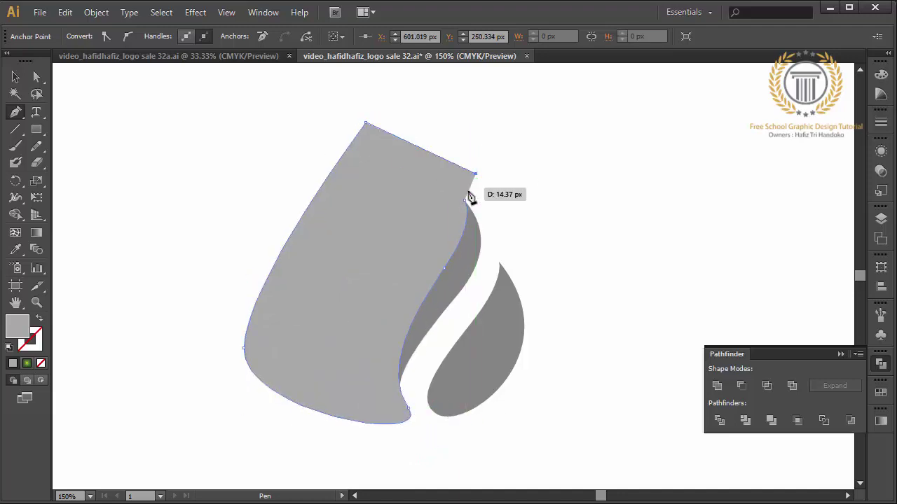
pyautogui.click(465, 201)
# - Intersect the large shape with a Paste in Front copy of the left piece
pyautogui.click(15, 76)
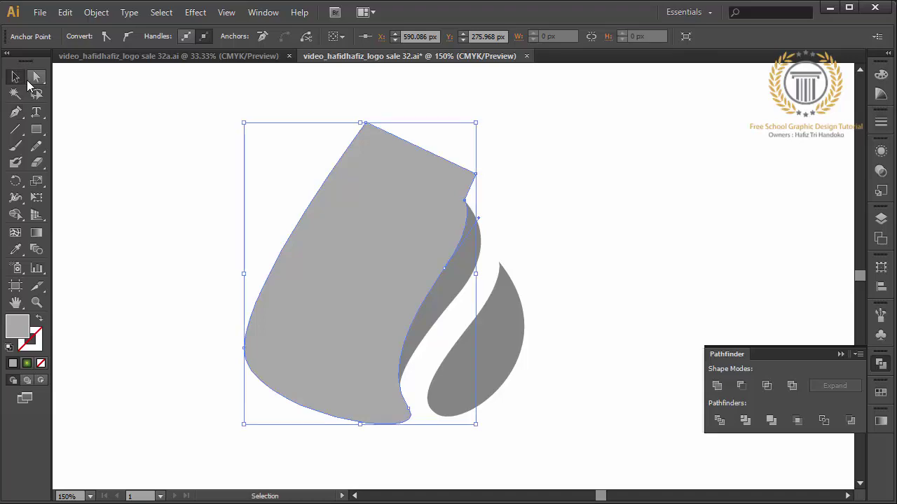
pyautogui.click(450, 272)
pyautogui.click(65, 11)
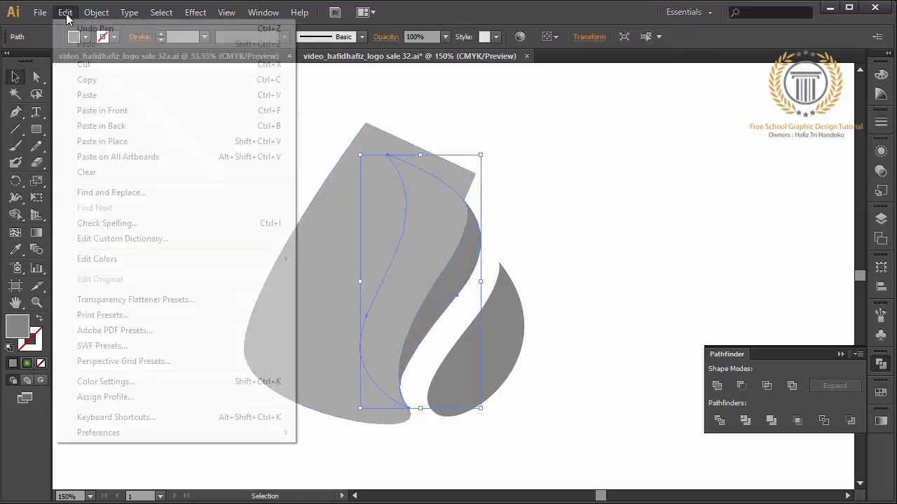
pyautogui.click(87, 80)
pyautogui.click(65, 12)
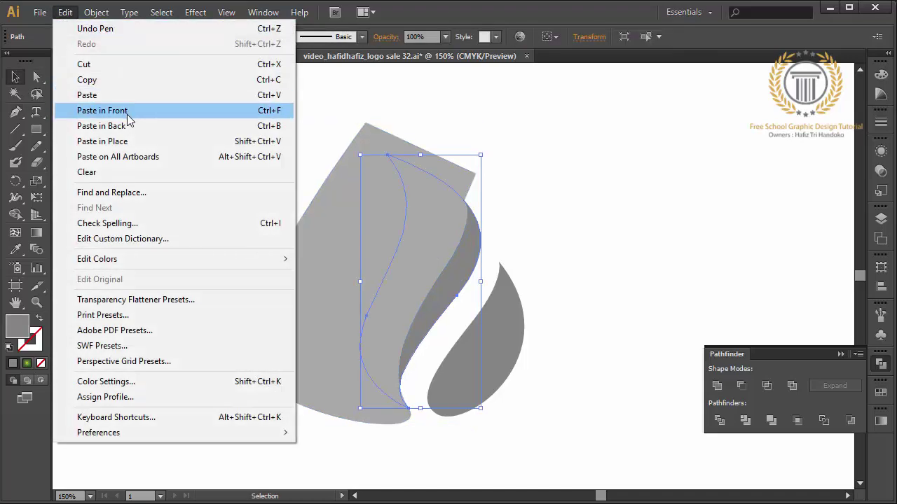
pyautogui.click(86, 112)
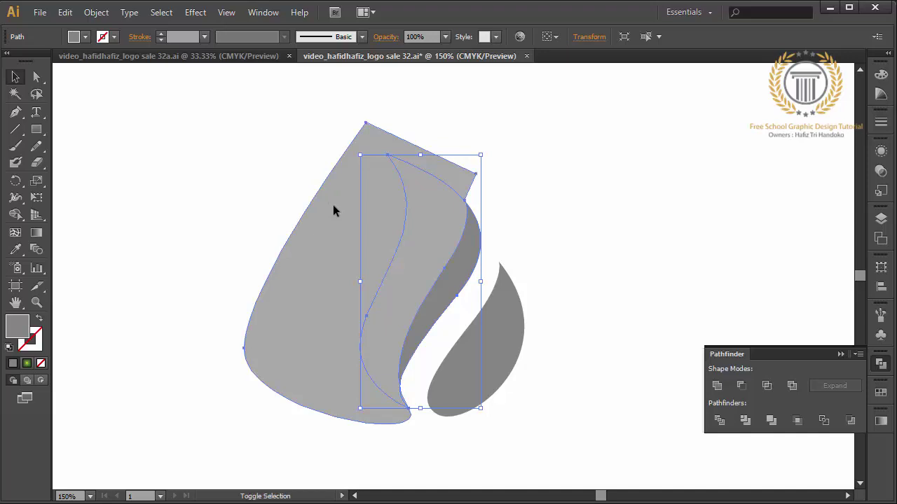
pyautogui.keyDown('shift'); pyautogui.click(333, 205); pyautogui.keyUp('shift')
pyautogui.click(768, 388)
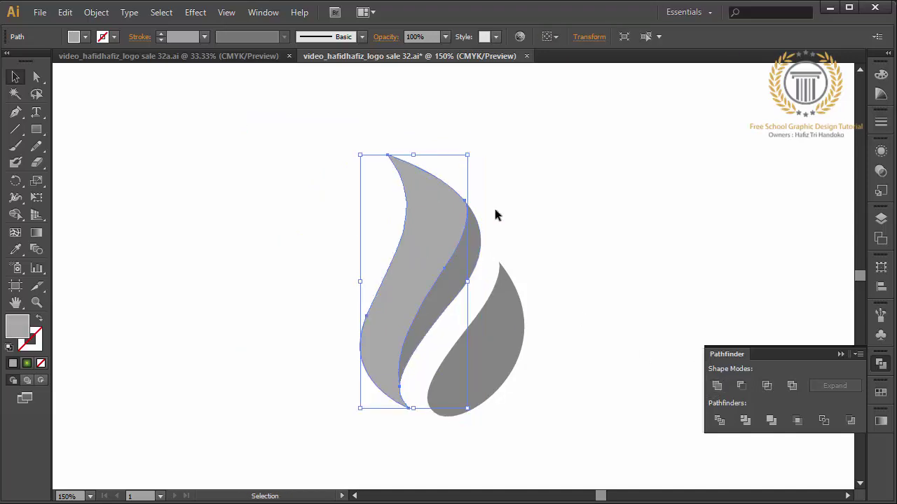
# - Send both left-piece layers to the back with Arrange > Send to Back
pyautogui.moveTo(496, 205); pyautogui.dragTo(461, 227)
pyautogui.rightClick(461, 228)
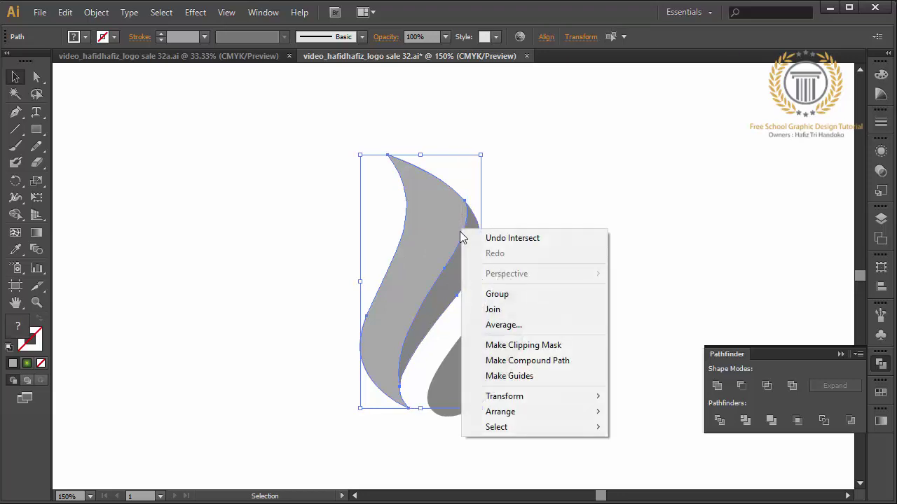
pyautogui.moveTo(517, 412)
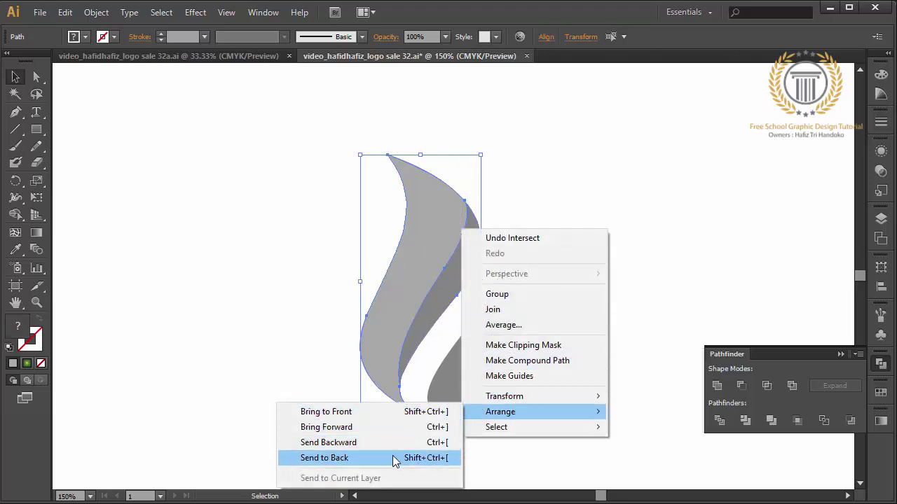
pyautogui.click(395, 456)
pyautogui.click(395, 298)
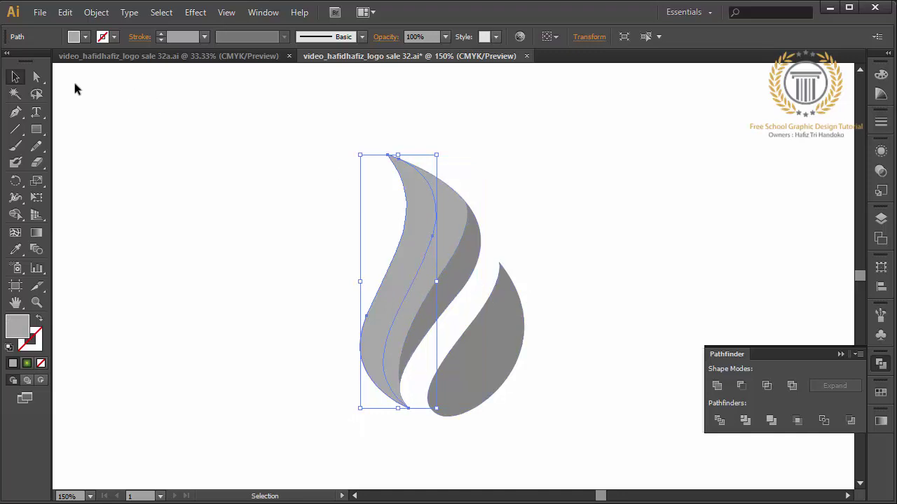
# - Nudge the light flame piece's left-edge anchor and adjust its upper curve
pyautogui.click(44, 79)
pyautogui.click(365, 316)
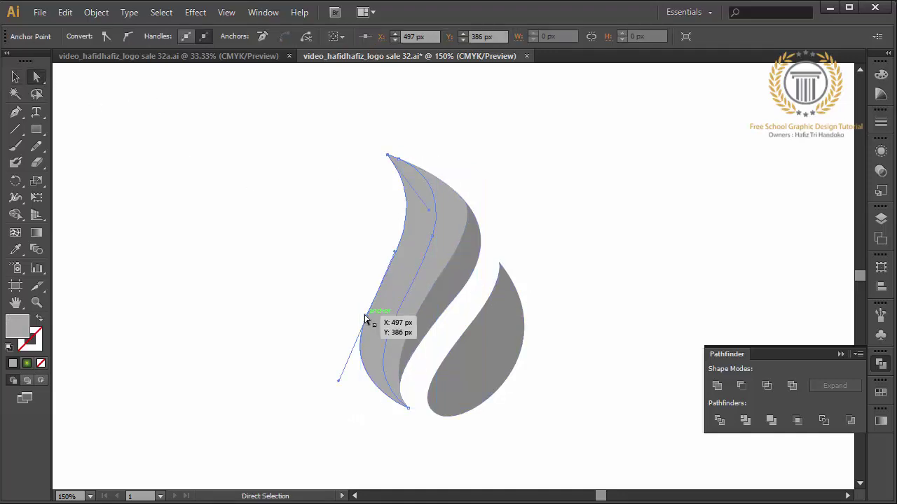
pyautogui.moveTo(365, 317); pyautogui.dragTo(363, 317)
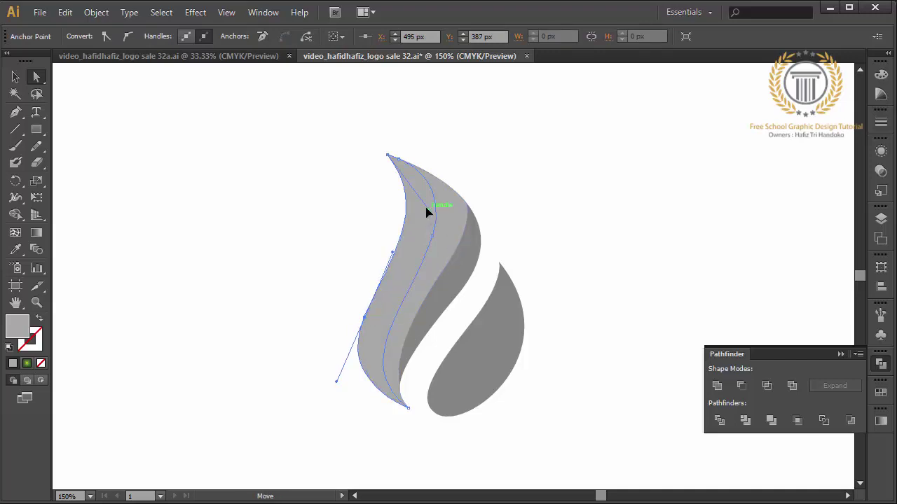
pyautogui.moveTo(426, 208); pyautogui.dragTo(422, 212)
pyautogui.click(336, 218)
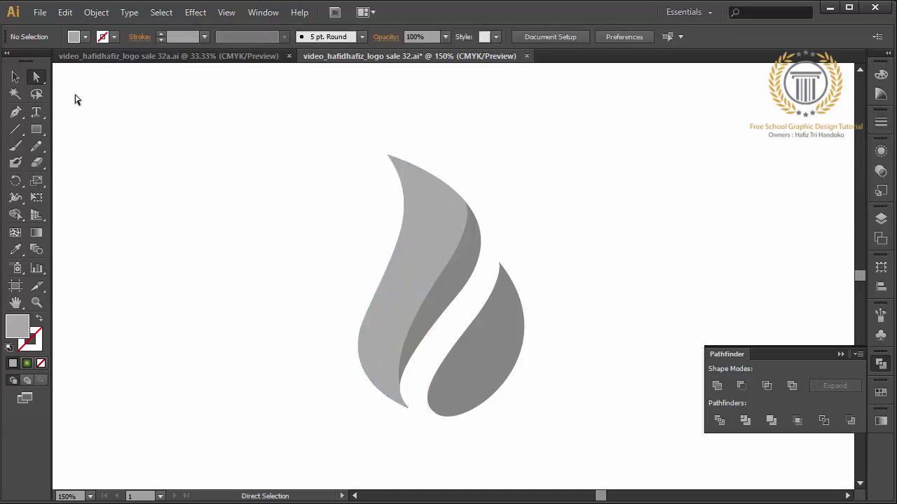
# - Zoom in and reshape the light piece's lower anchor, handle and inner curve
pyautogui.click(414, 299)
pyautogui.click(36, 75)
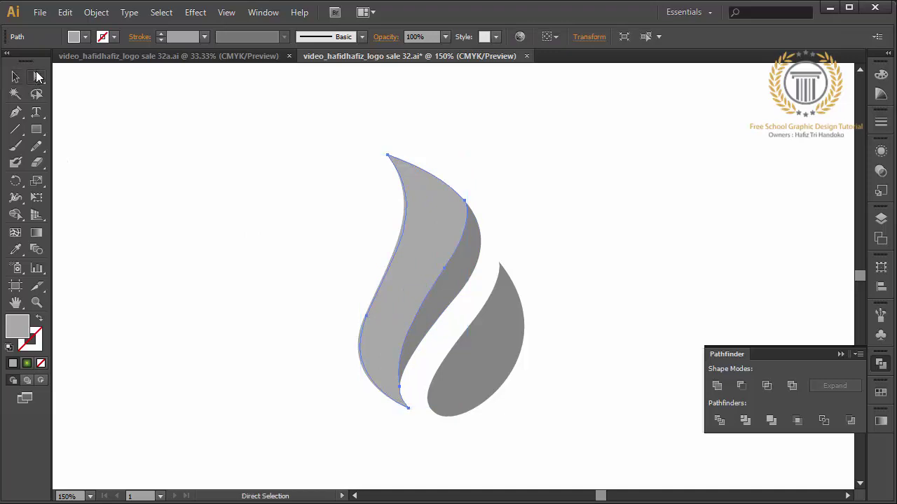
pyautogui.hotkey('ctrl', '+')
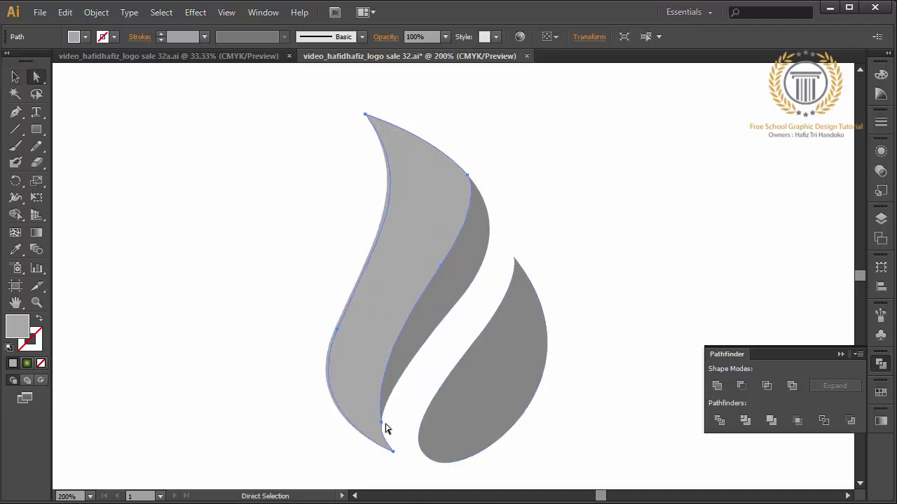
pyautogui.click(383, 423)
pyautogui.moveTo(384, 425); pyautogui.dragTo(394, 454)
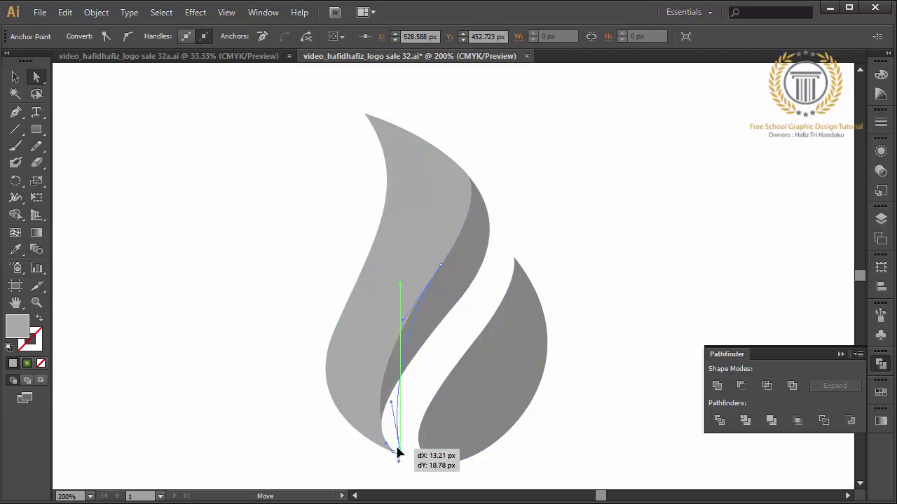
pyautogui.moveTo(394, 455); pyautogui.dragTo(394, 461)
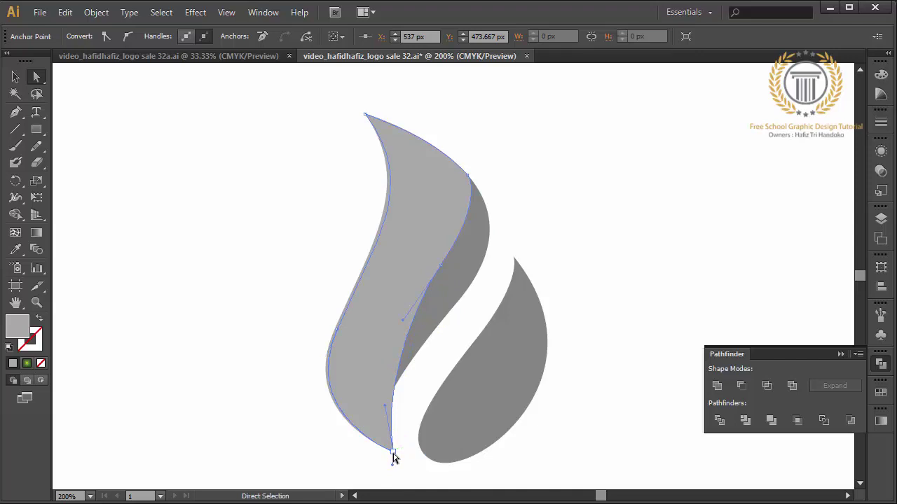
pyautogui.moveTo(392, 464); pyautogui.dragTo(393, 453)
pyautogui.moveTo(385, 412)
pyautogui.mouseDown()
pyautogui.moveTo(341, 399)
pyautogui.moveTo(346, 409)
pyautogui.mouseUp()
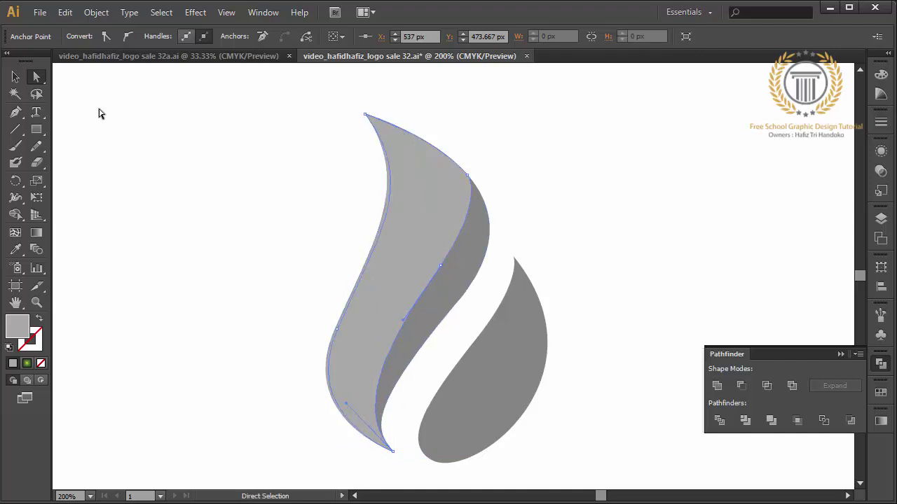
# - Move all flame pieces up and left and rotate them slightly
pyautogui.click(15, 77)
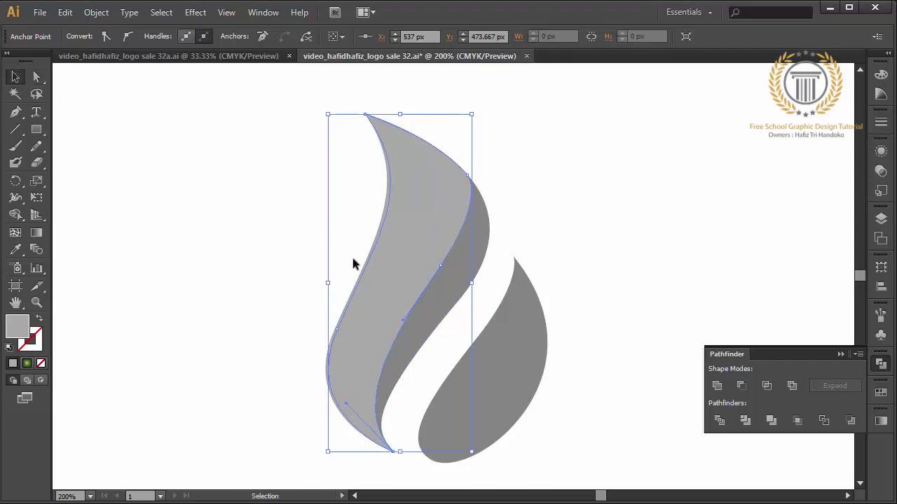
pyautogui.click(480, 388)
pyautogui.moveTo(618, 412); pyautogui.dragTo(320, 239)
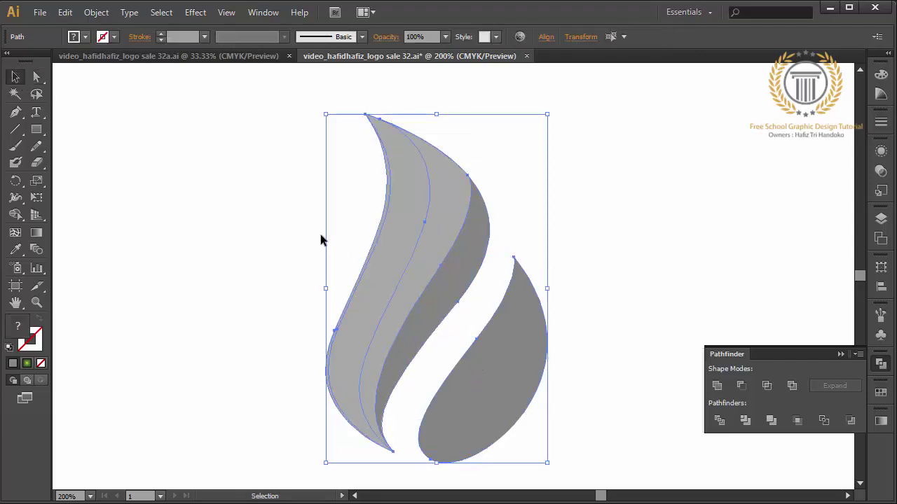
pyautogui.moveTo(431, 289); pyautogui.dragTo(373, 263)
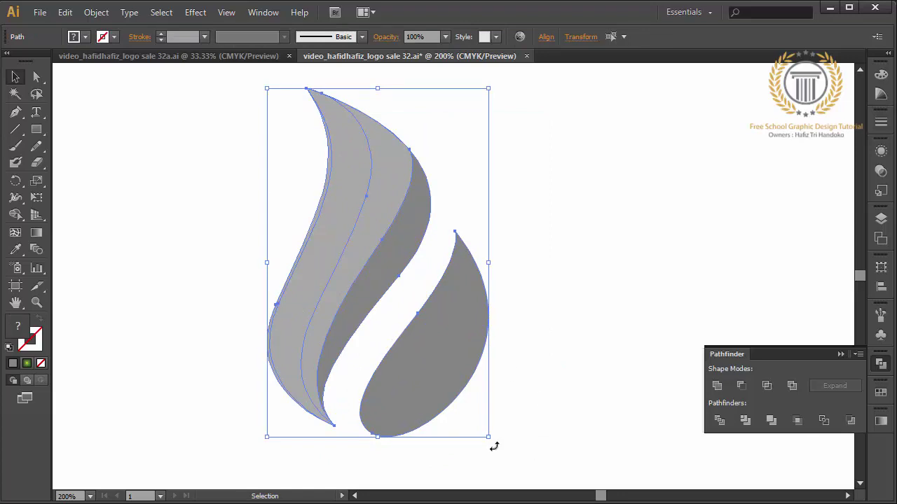
pyautogui.moveTo(494, 446); pyautogui.dragTo(484, 464)
# - Pen-draw a closed shape along the right flame piece's upper-left edge
pyautogui.click(522, 439)
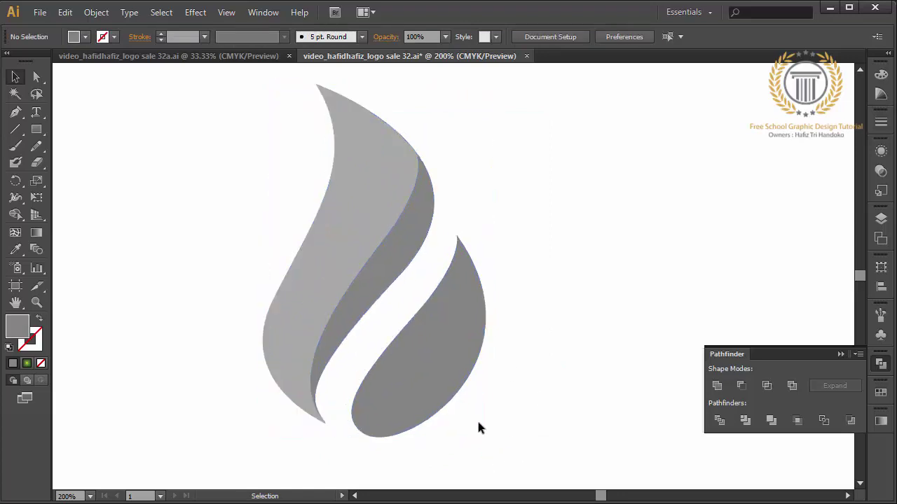
pyautogui.click(15, 112)
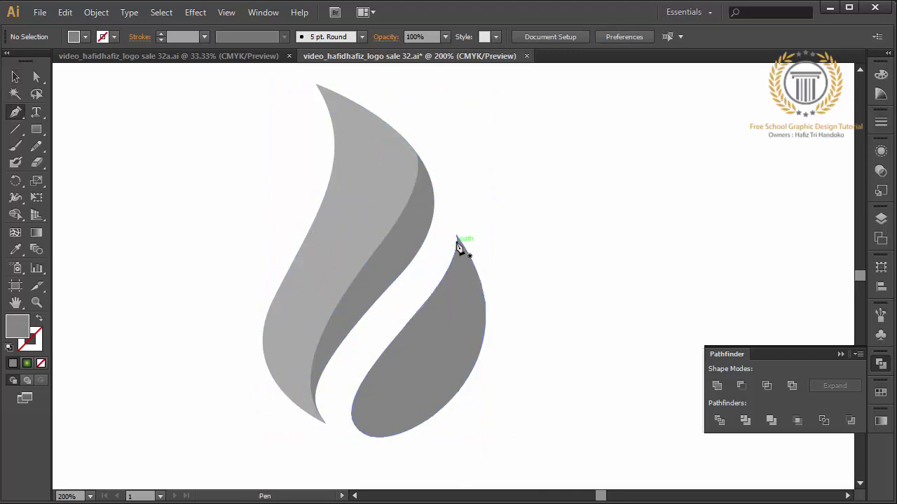
pyautogui.click(456, 238)
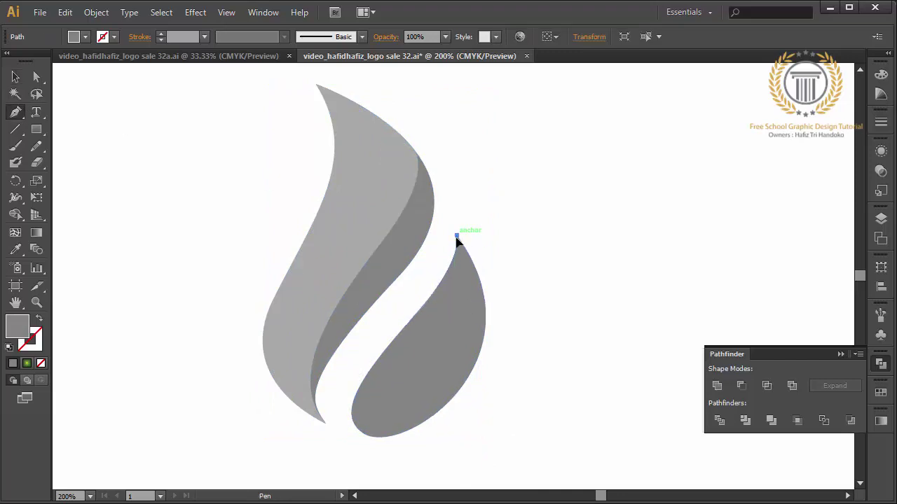
pyautogui.click(428, 366)
pyautogui.moveTo(369, 435)
pyautogui.mouseDown()
pyautogui.moveTo(356, 434)
pyautogui.moveTo(354, 417)
pyautogui.mouseUp()
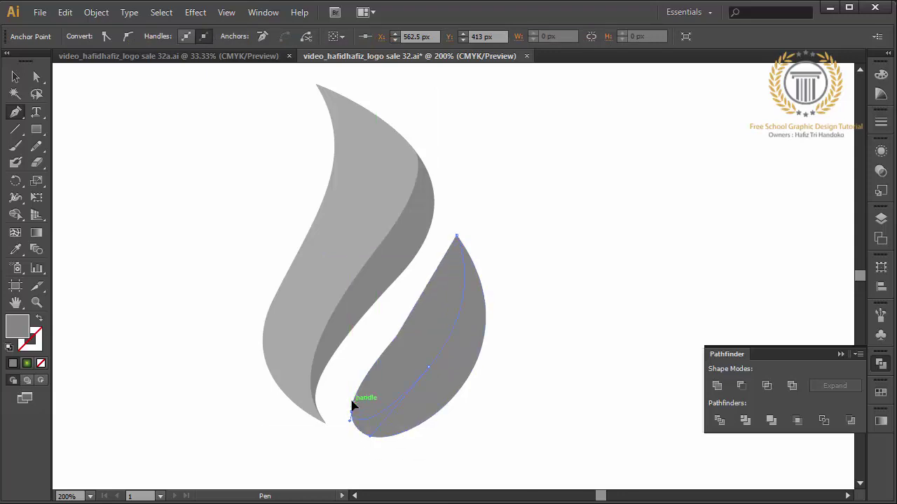
pyautogui.click(358, 363)
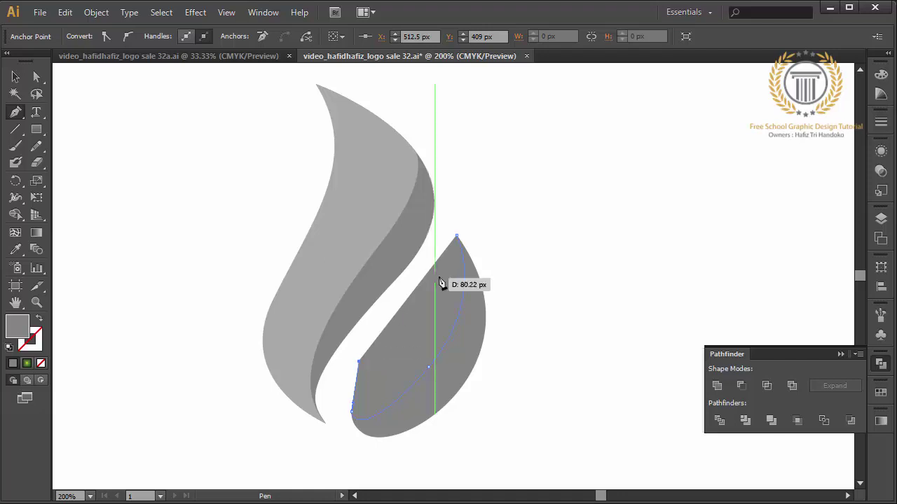
# - Trim the shape to the right piece via Paste in Front and Pathfinder Intersect
pyautogui.click(15, 76)
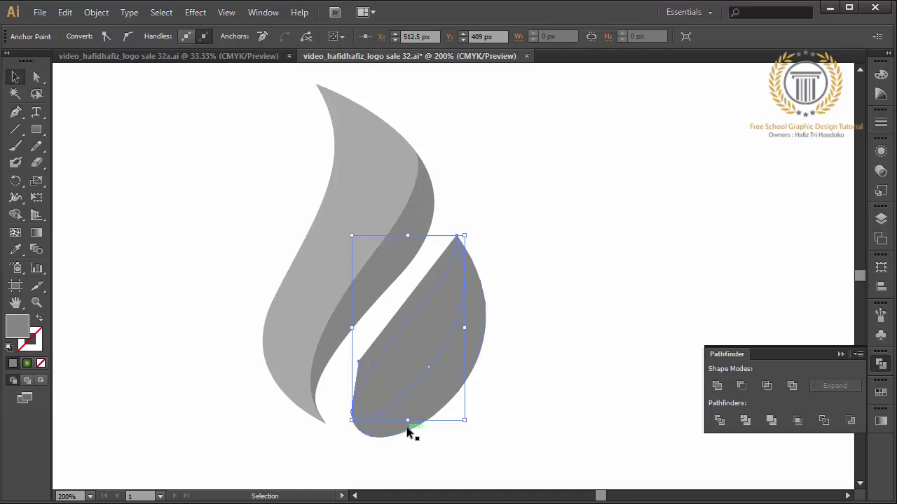
pyautogui.click(408, 429)
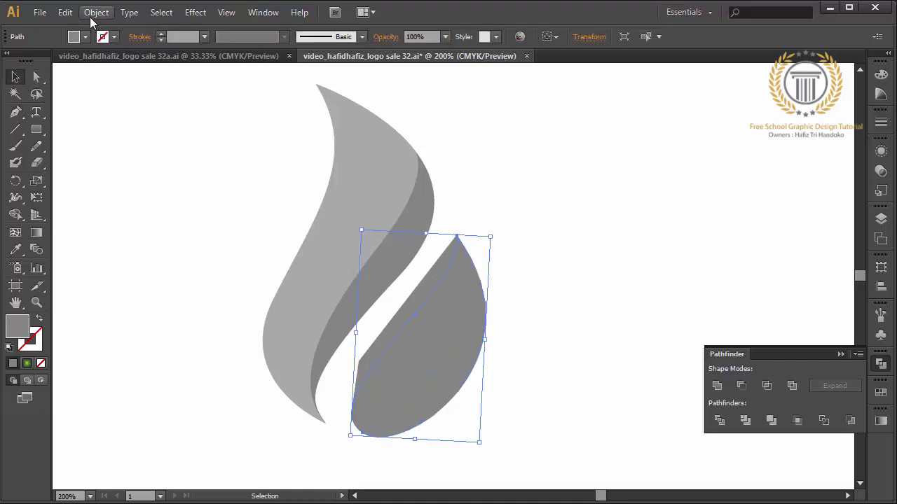
pyautogui.click(65, 12)
pyautogui.click(84, 80)
pyautogui.click(65, 12)
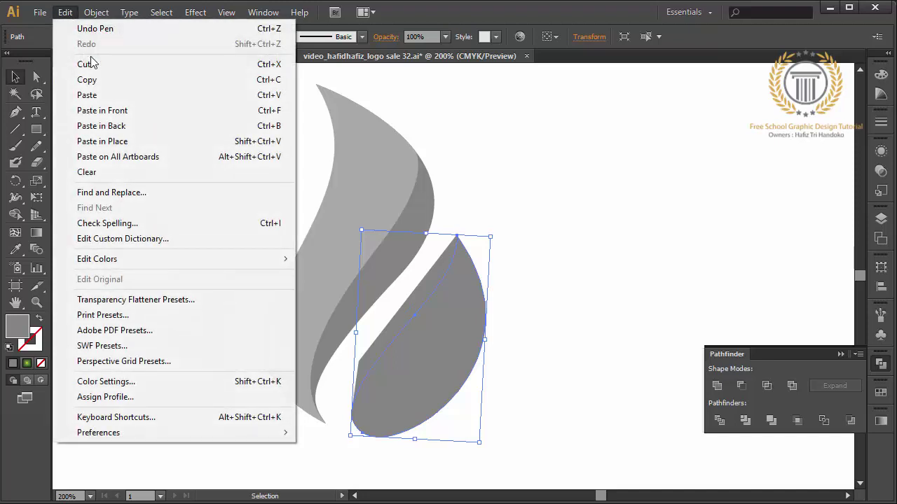
pyautogui.click(119, 110)
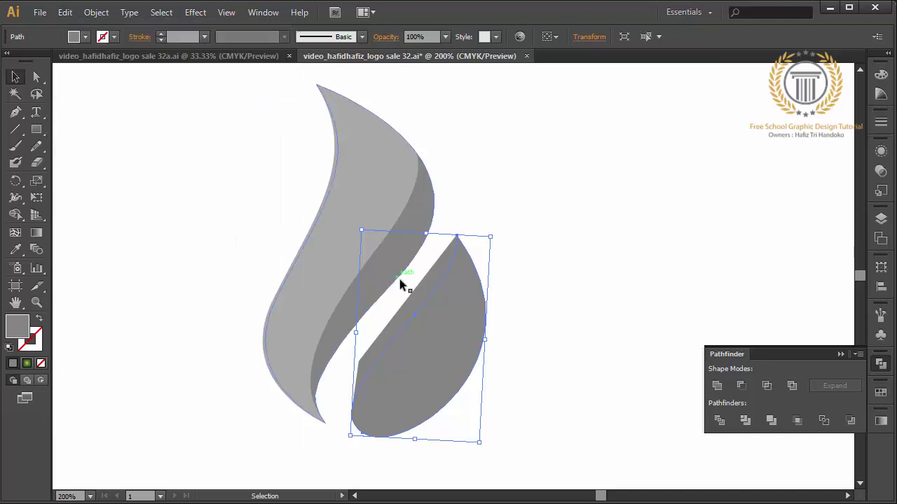
pyautogui.click(444, 337)
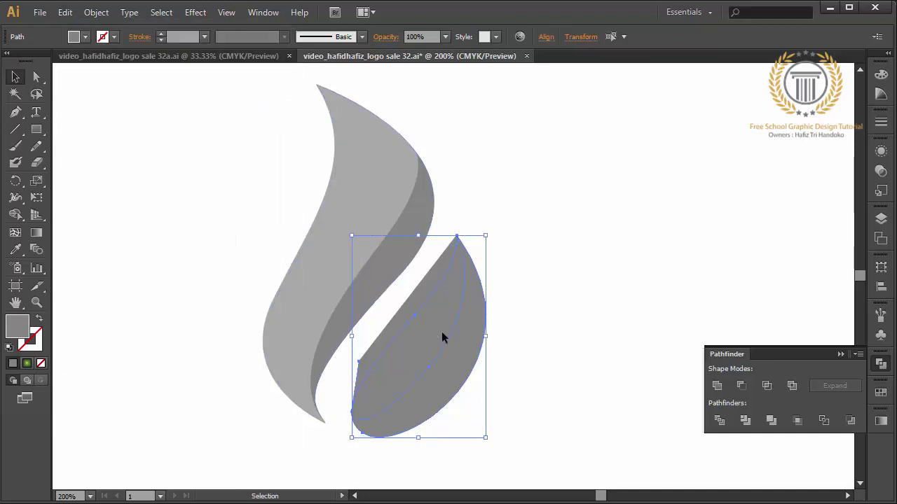
pyautogui.click(766, 386)
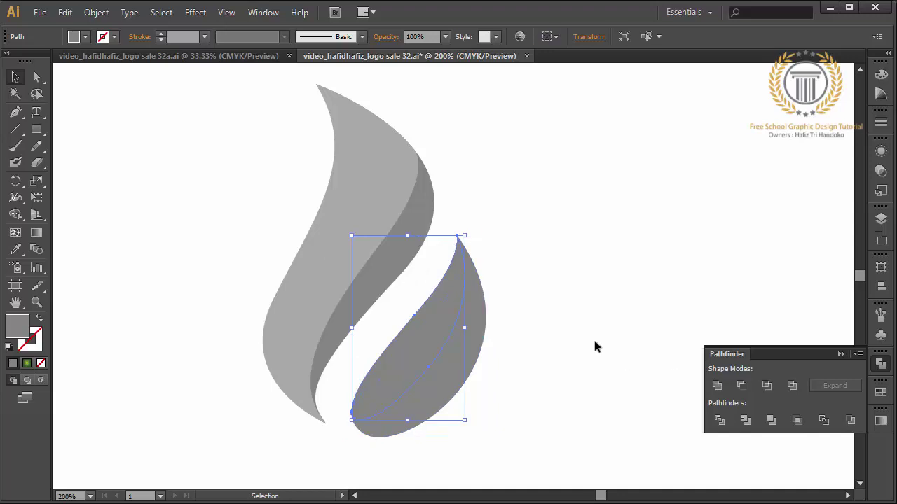
# - Fill the inner shape with the red-yellow gradient, running tip to base
pyautogui.click(881, 393)
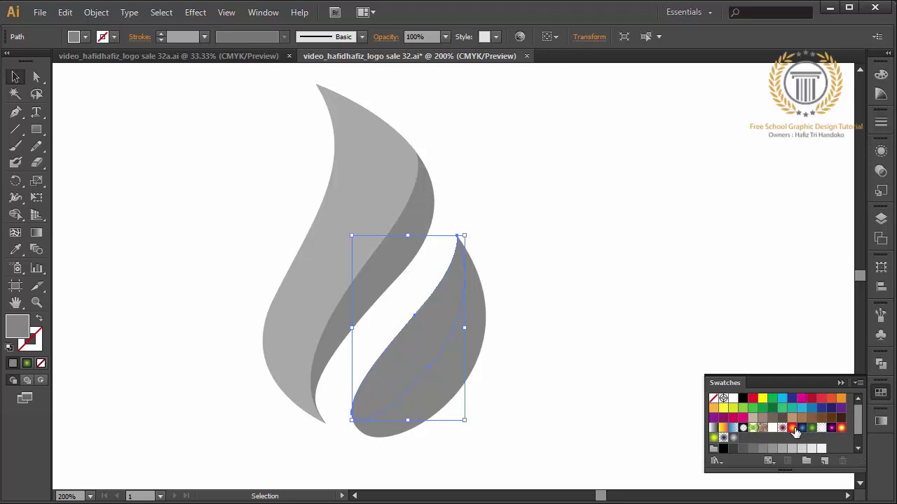
pyautogui.click(790, 430)
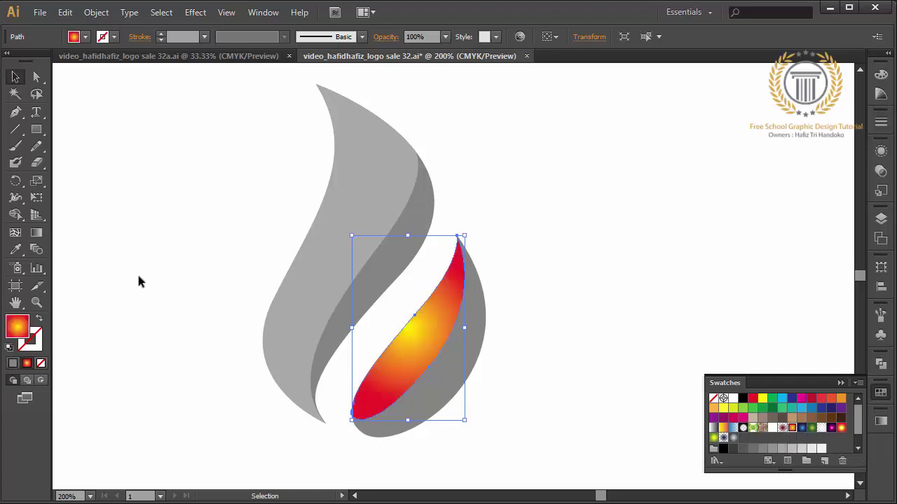
pyautogui.click(37, 233)
pyautogui.moveTo(447, 236); pyautogui.dragTo(401, 455)
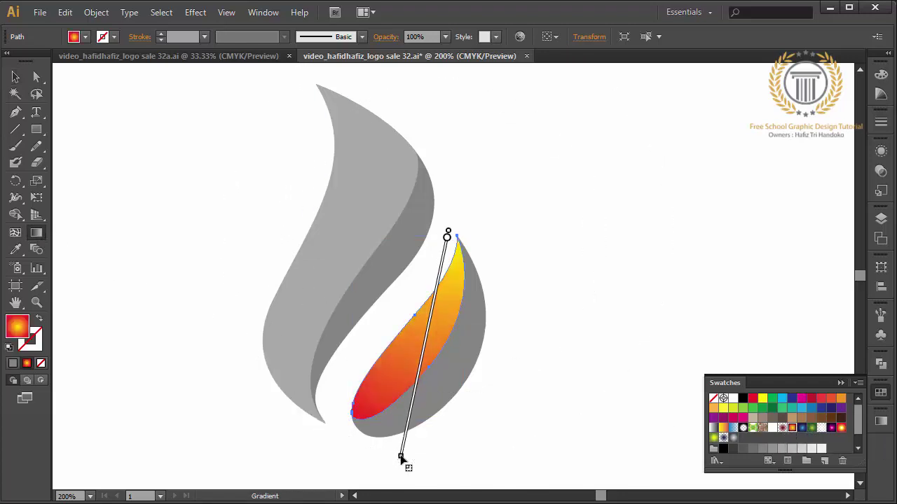
pyautogui.click(15, 77)
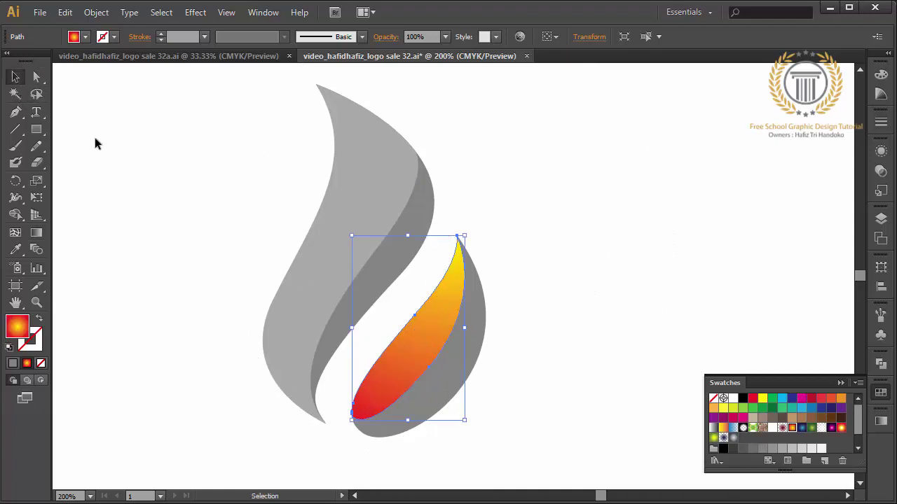
# - Give the whole leaf the red-orange gradient, aimed from its bottom up to the tip
pyautogui.click(36, 77)
pyautogui.click(456, 382)
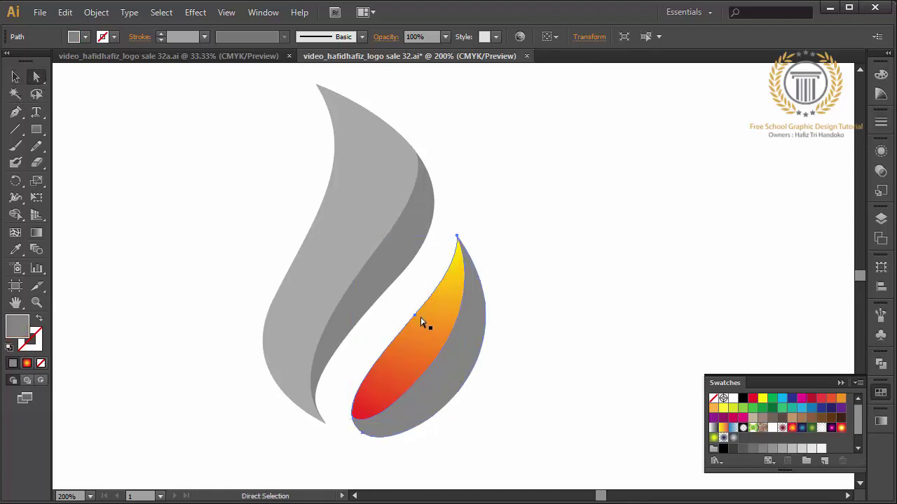
pyautogui.click(416, 316)
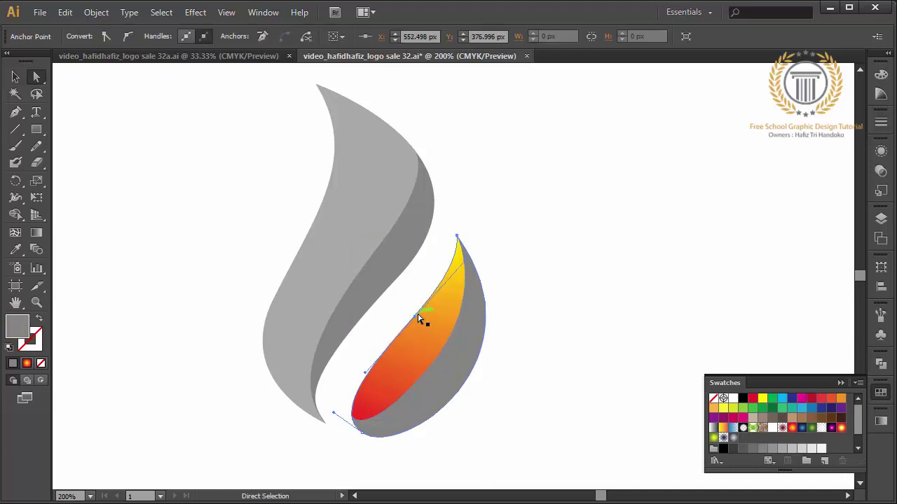
pyautogui.click(15, 77)
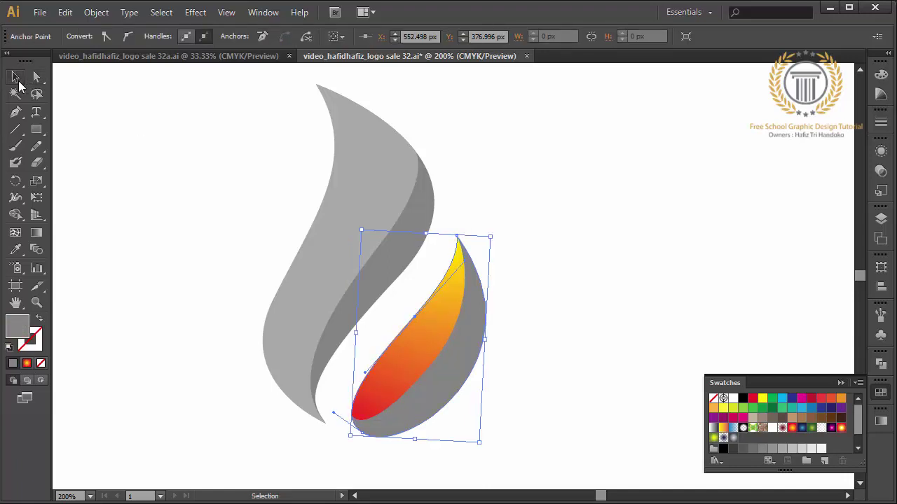
pyautogui.click(792, 427)
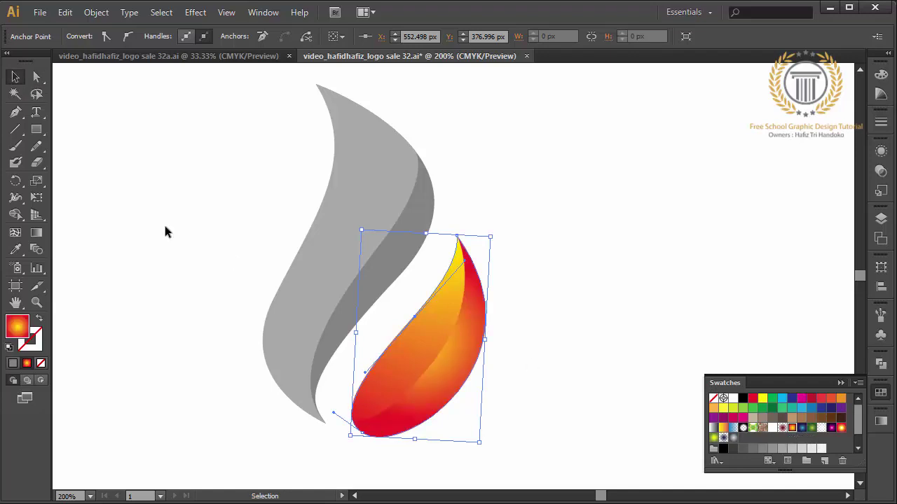
pyautogui.click(36, 233)
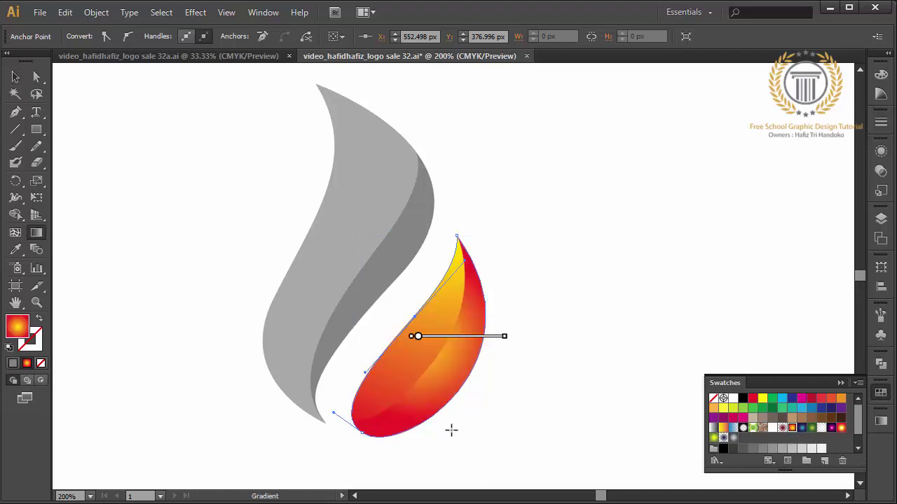
pyautogui.moveTo(451, 430); pyautogui.dragTo(458, 236)
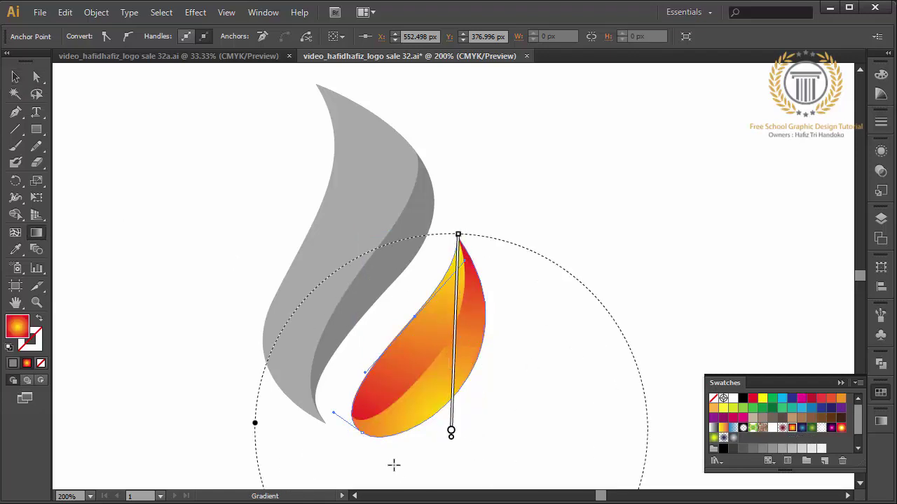
pyautogui.moveTo(394, 465); pyautogui.dragTo(442, 249)
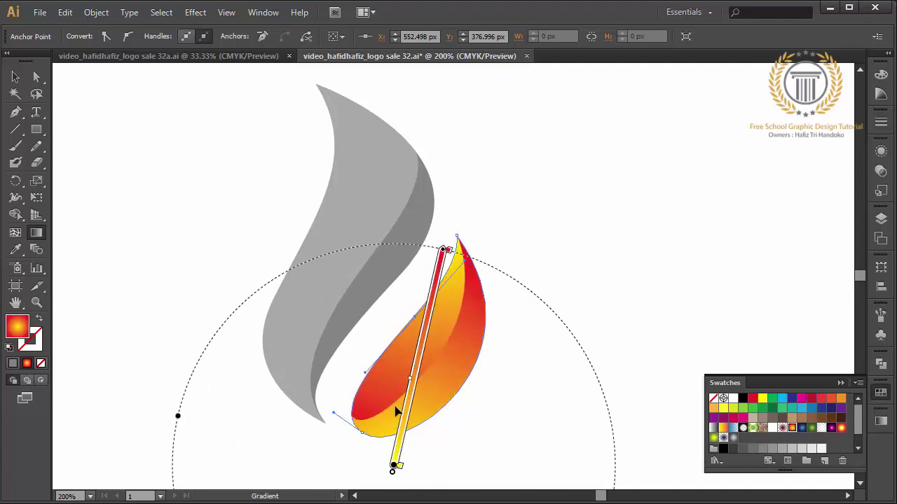
pyautogui.click(16, 76)
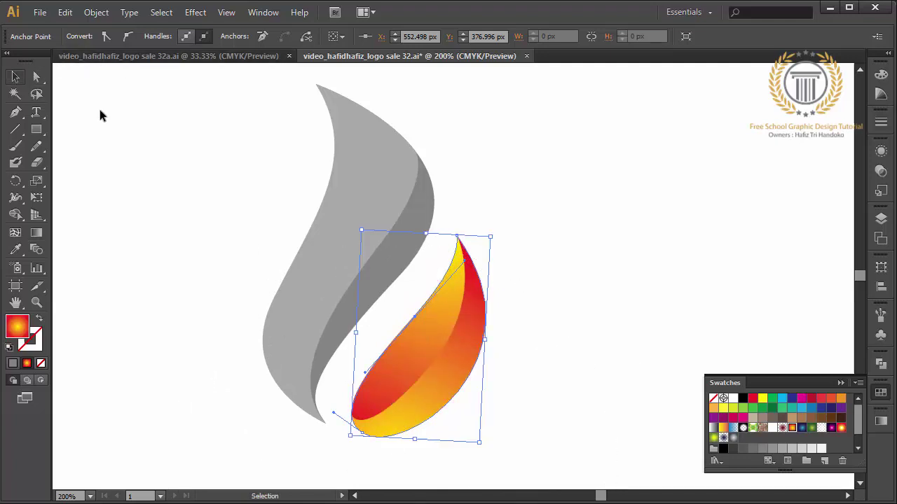
# - Apply the gradient to the tall left piece, yellow at the top to red at the bottom tip
pyautogui.click(336, 231)
pyautogui.click(792, 428)
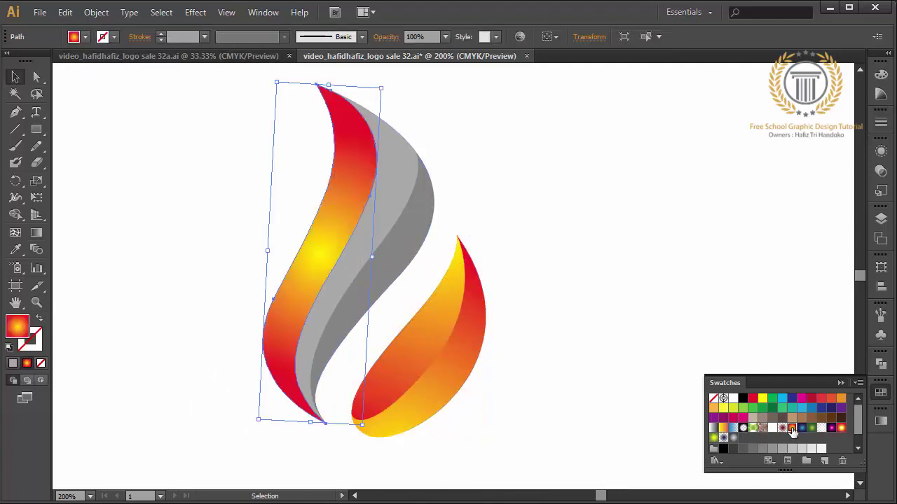
pyautogui.click(37, 233)
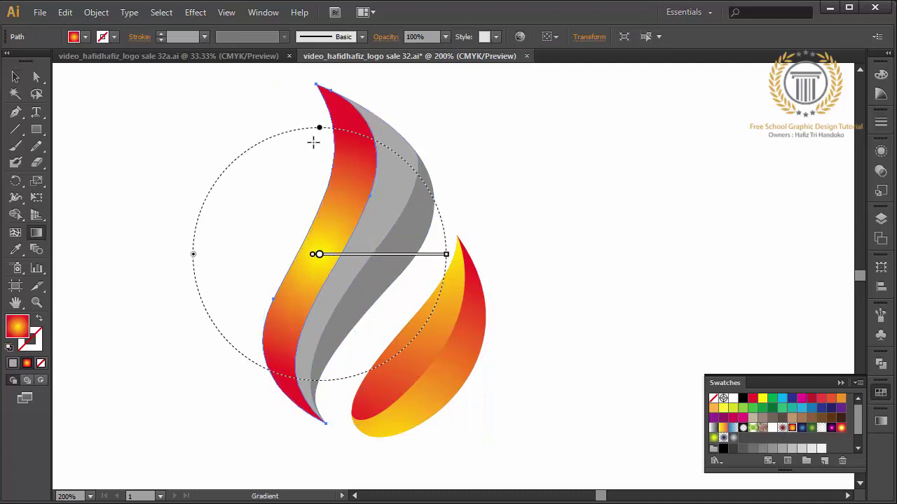
pyautogui.moveTo(295, 132); pyautogui.dragTo(289, 368)
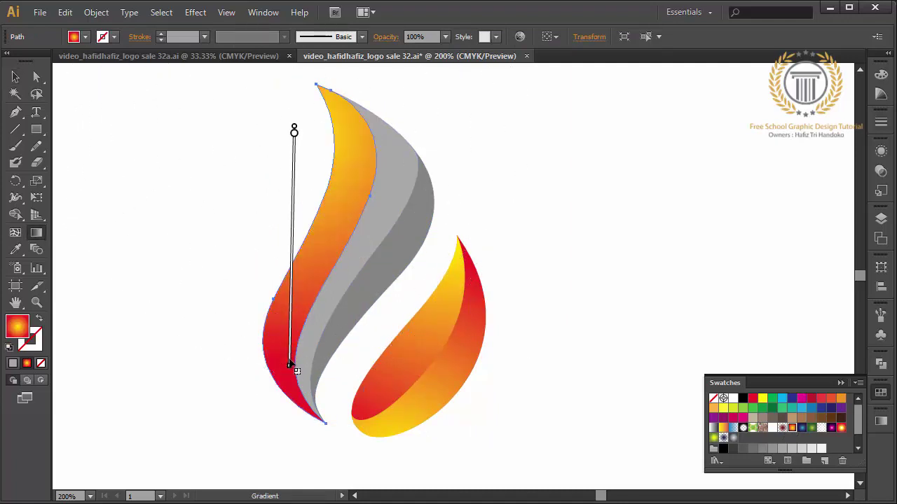
pyautogui.moveTo(294, 245)
pyautogui.moveTo(300, 225); pyautogui.dragTo(316, 223)
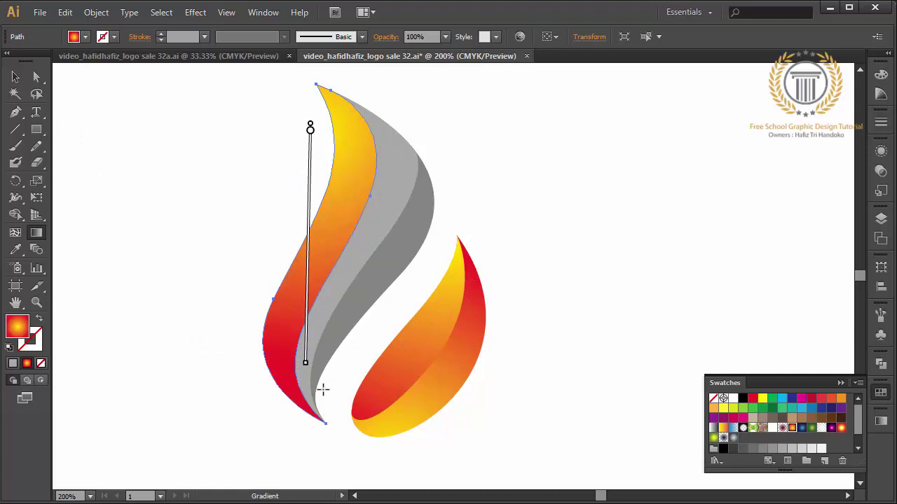
pyautogui.moveTo(308, 364); pyautogui.dragTo(303, 428)
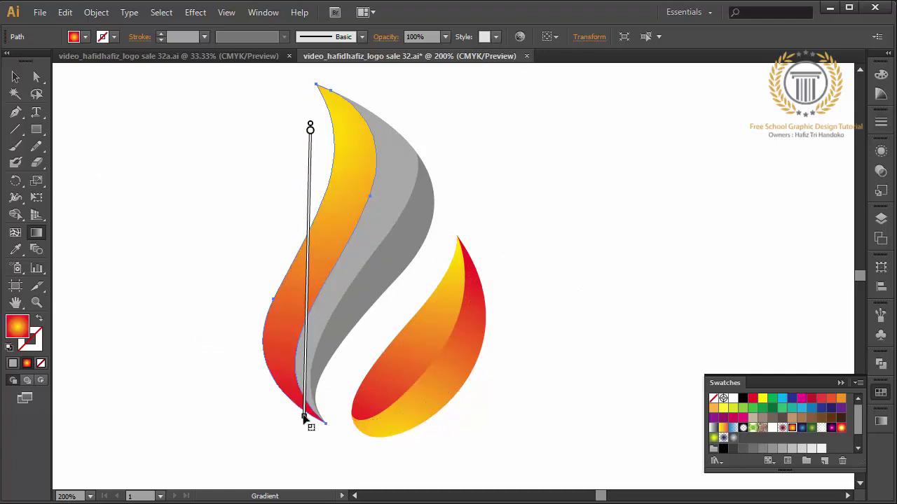
pyautogui.click(15, 77)
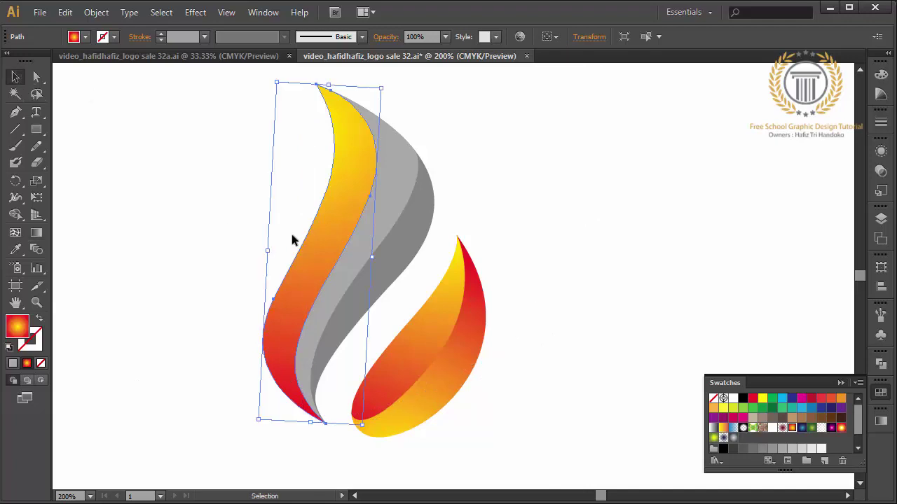
pyautogui.click(356, 260)
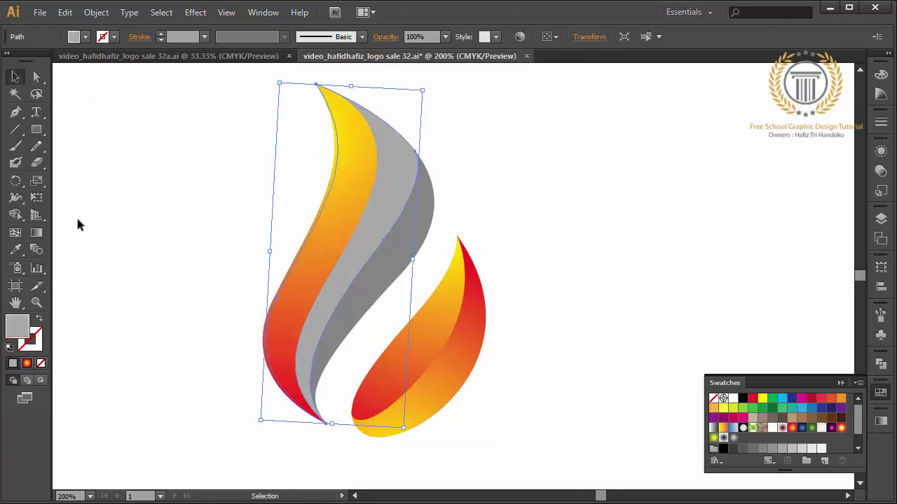
# - Eyedropper the orange-red gradient onto the middle flame piece and angle it diagonally
pyautogui.click(15, 250)
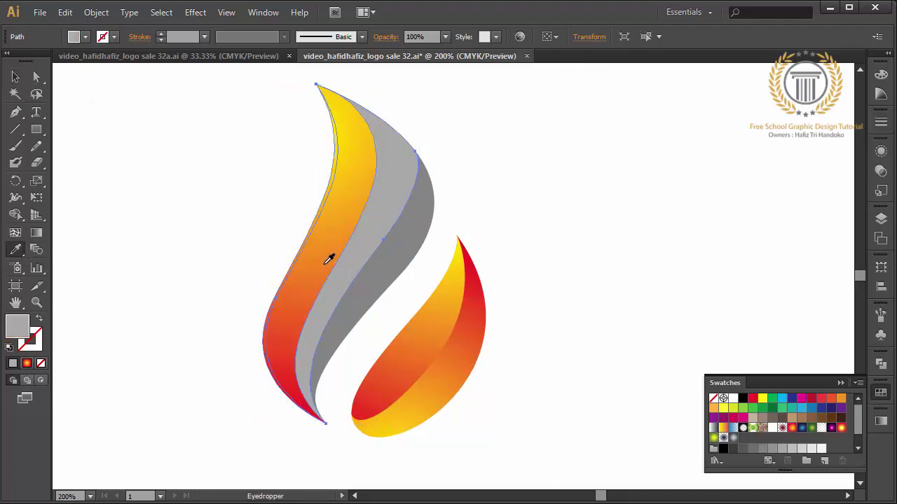
pyautogui.click(330, 257)
pyautogui.click(37, 233)
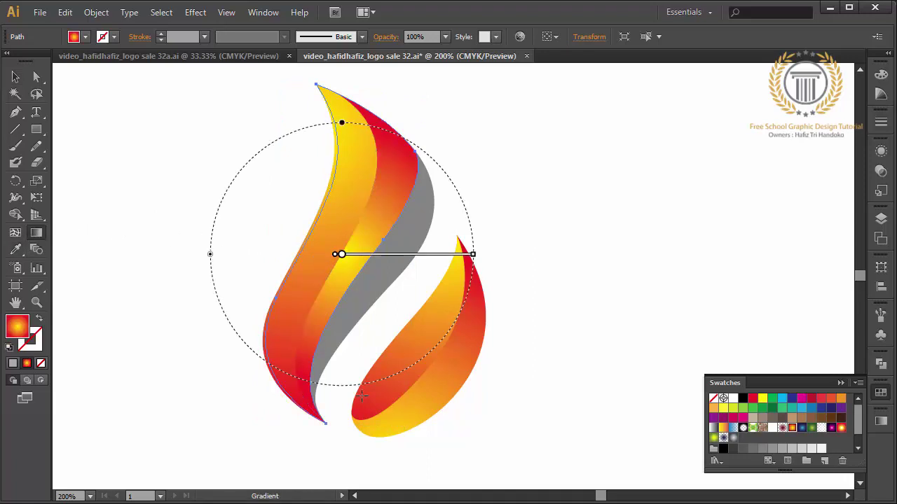
pyautogui.moveTo(356, 341); pyautogui.dragTo(509, 143)
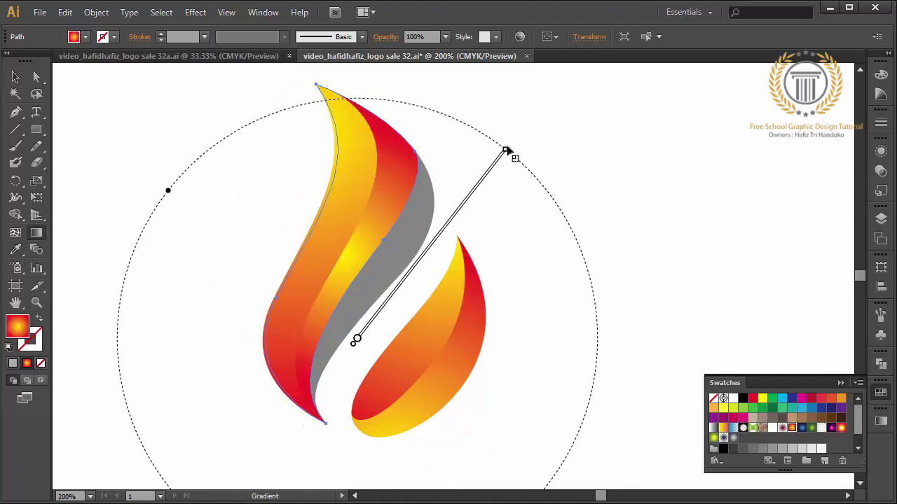
pyautogui.click(15, 77)
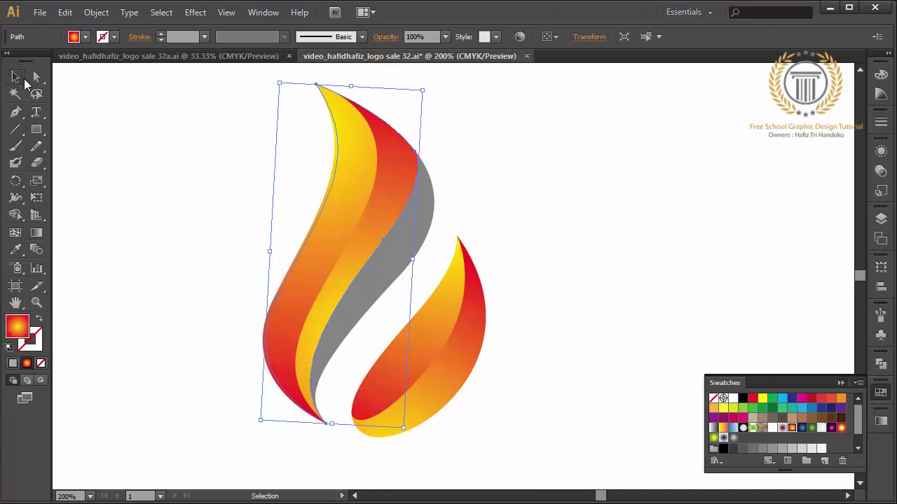
# - Fill the grey back piece with the orange-yellow gradient, aimed from mid-flame to the bottom
pyautogui.click(382, 269)
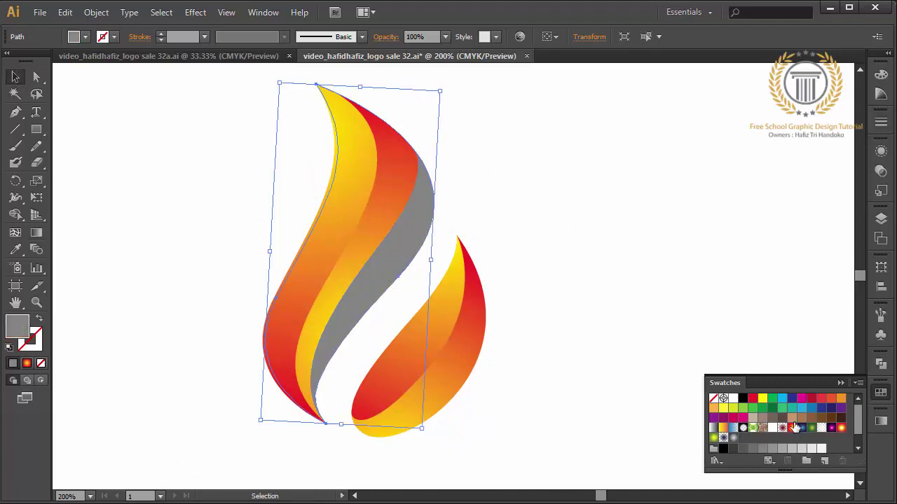
pyautogui.click(792, 428)
pyautogui.click(37, 232)
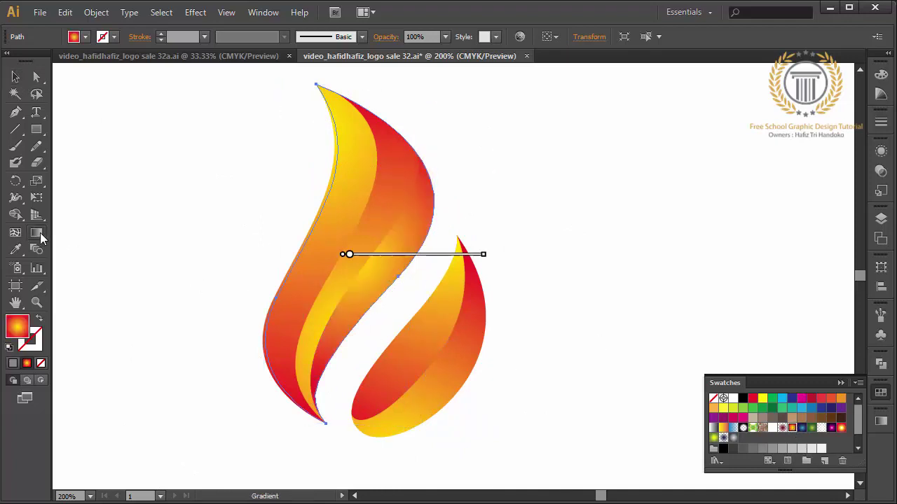
pyautogui.moveTo(448, 212); pyautogui.dragTo(344, 430)
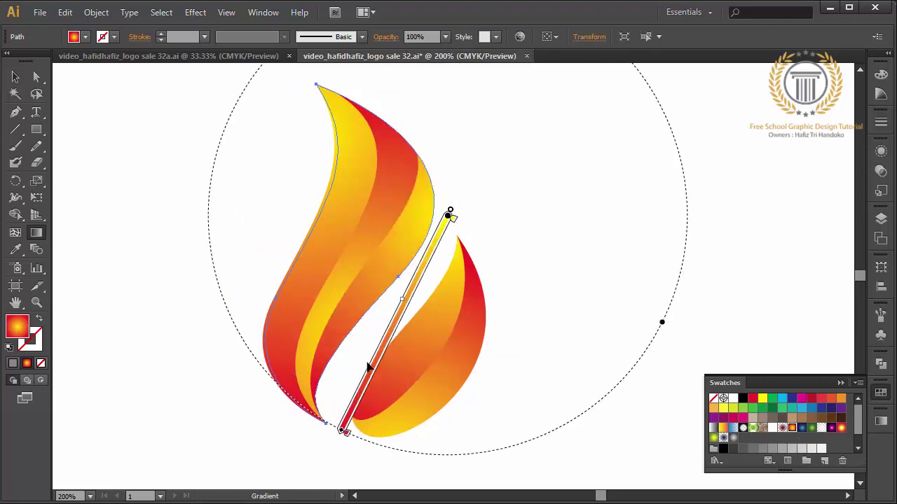
pyautogui.moveTo(400, 281); pyautogui.dragTo(316, 462)
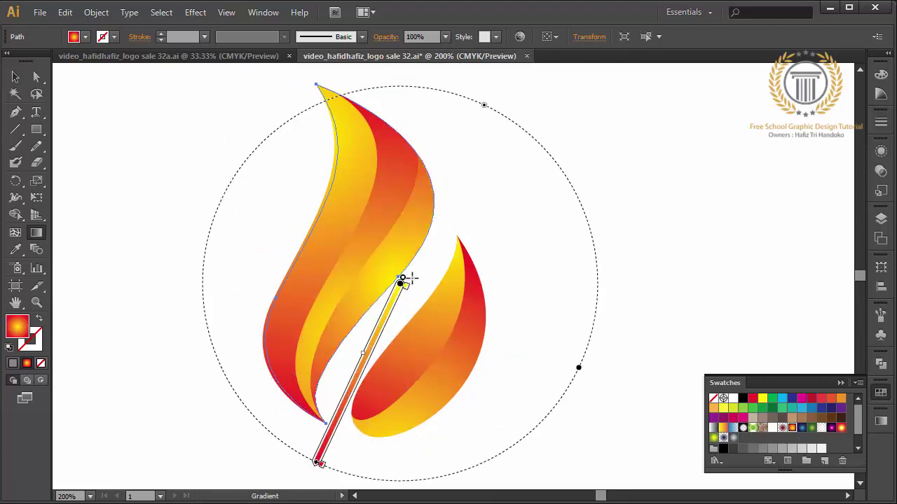
pyautogui.moveTo(432, 254)
pyautogui.mouseDown()
pyautogui.moveTo(364, 423)
pyautogui.moveTo(357, 420)
pyautogui.mouseUp()
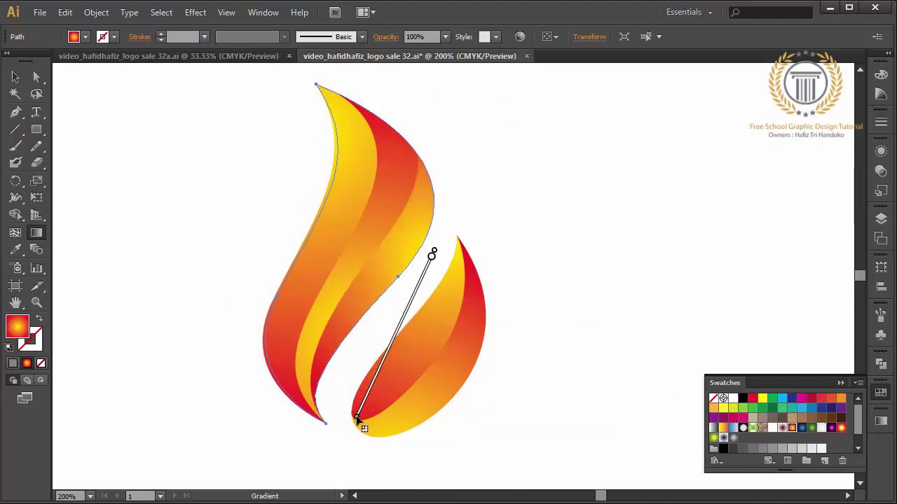
pyautogui.moveTo(398, 211); pyautogui.dragTo(341, 393)
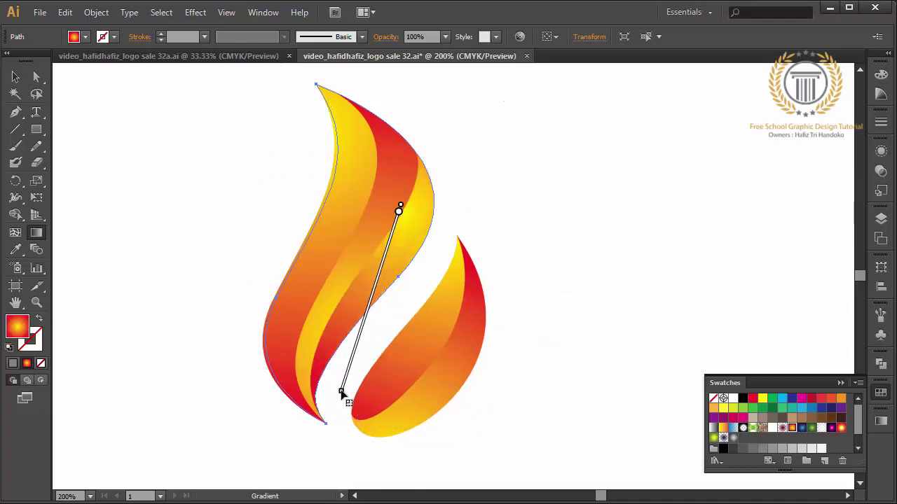
pyautogui.click(368, 248)
pyautogui.moveTo(367, 249); pyautogui.dragTo(321, 431)
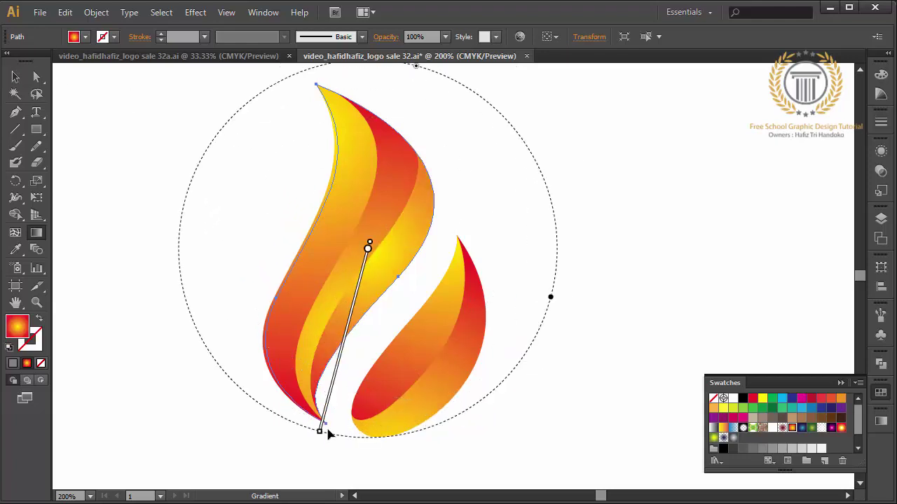
pyautogui.moveTo(320, 431); pyautogui.dragTo(325, 412)
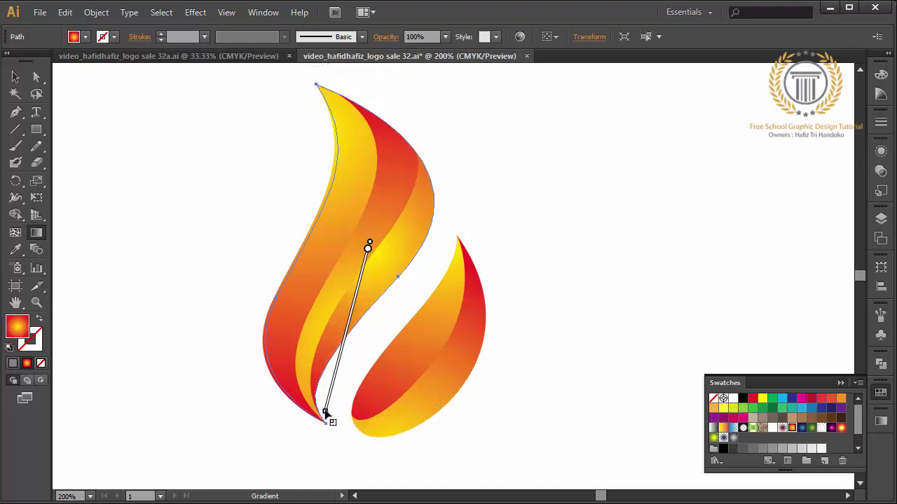
pyautogui.click(16, 77)
pyautogui.click(115, 142)
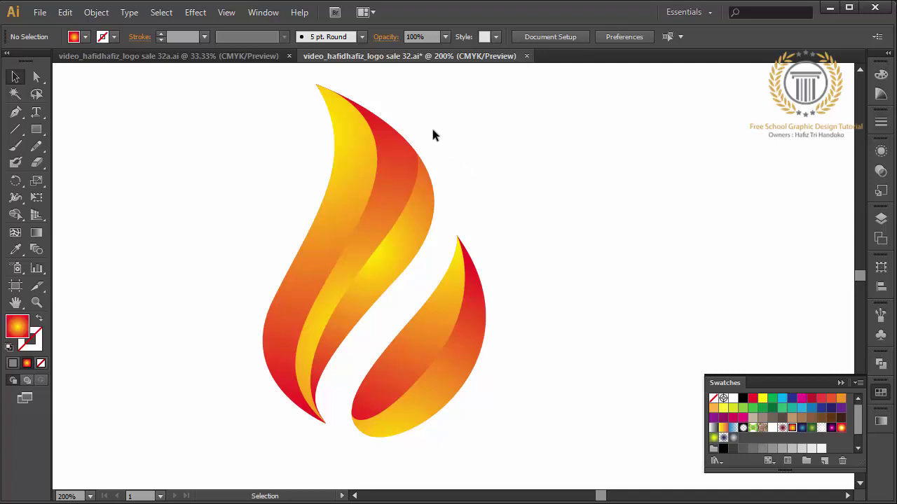
# - Move the large left flame's top tip anchor one pixel left
pyautogui.click(36, 76)
pyautogui.click(350, 135)
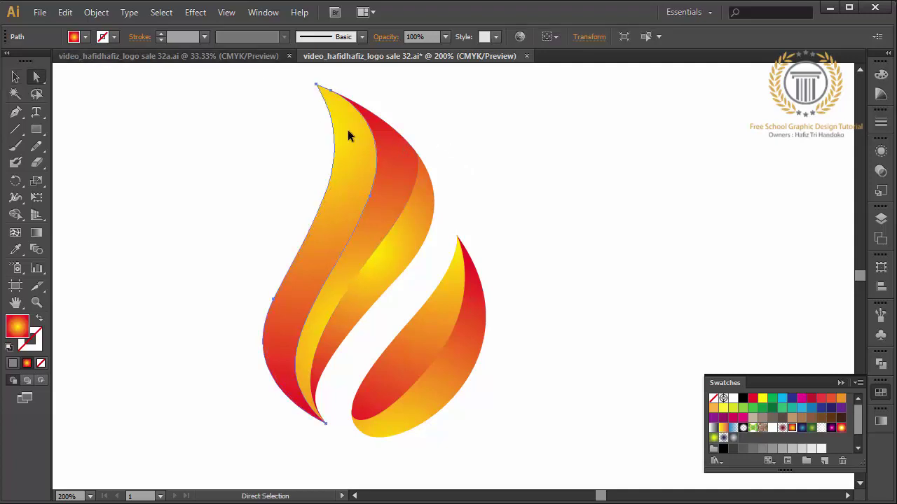
pyautogui.click(330, 90)
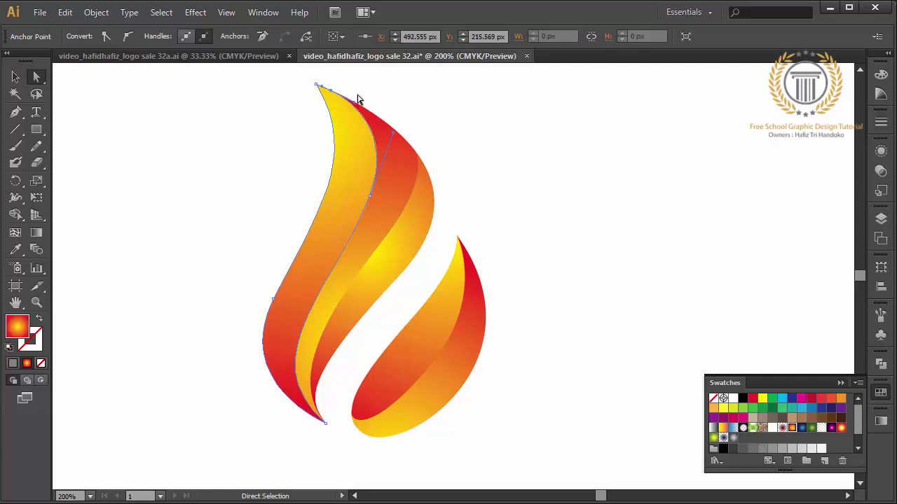
pyautogui.click(396, 108)
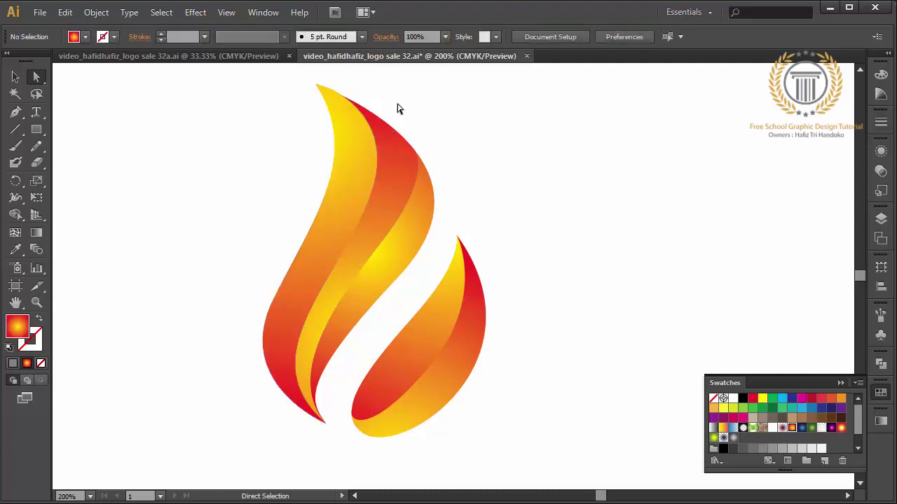
pyautogui.click(316, 85)
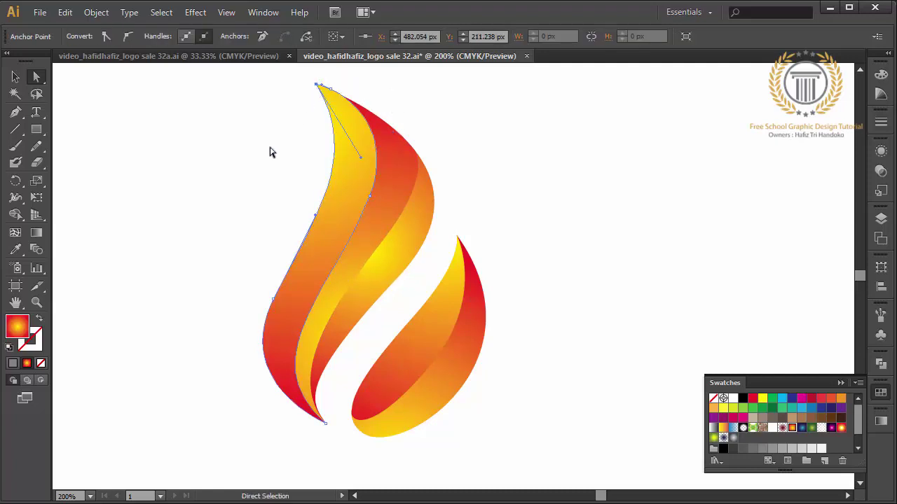
pyautogui.press('Left')
pyautogui.click(290, 146)
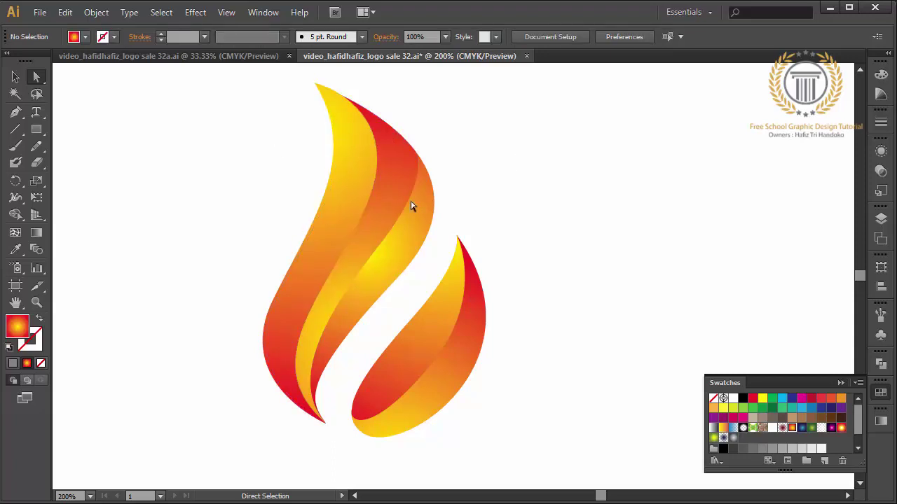
pyautogui.click(15, 77)
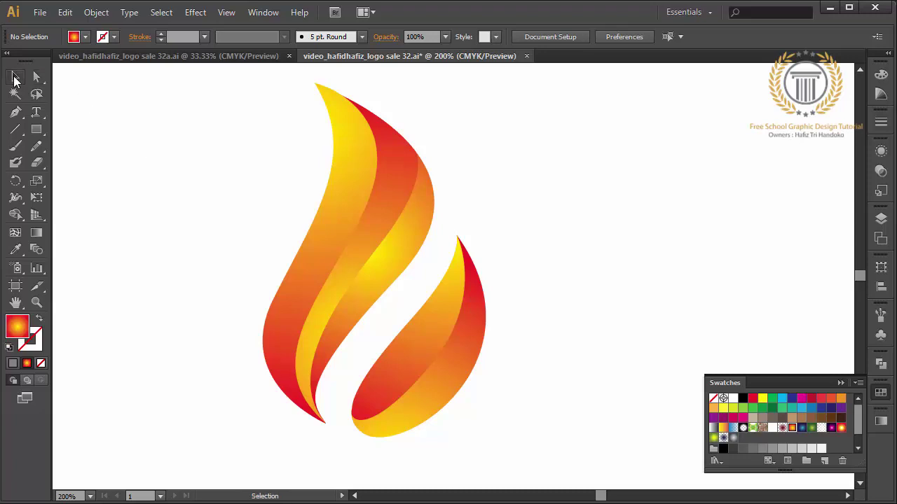
# - Fill the large left flame with the green gradient swatch
pyautogui.moveTo(273, 225); pyautogui.dragTo(386, 278)
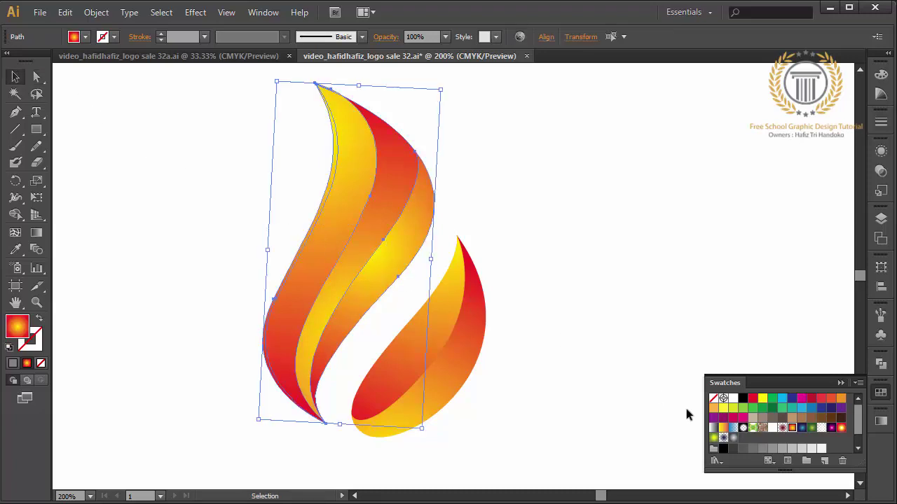
pyautogui.click(802, 428)
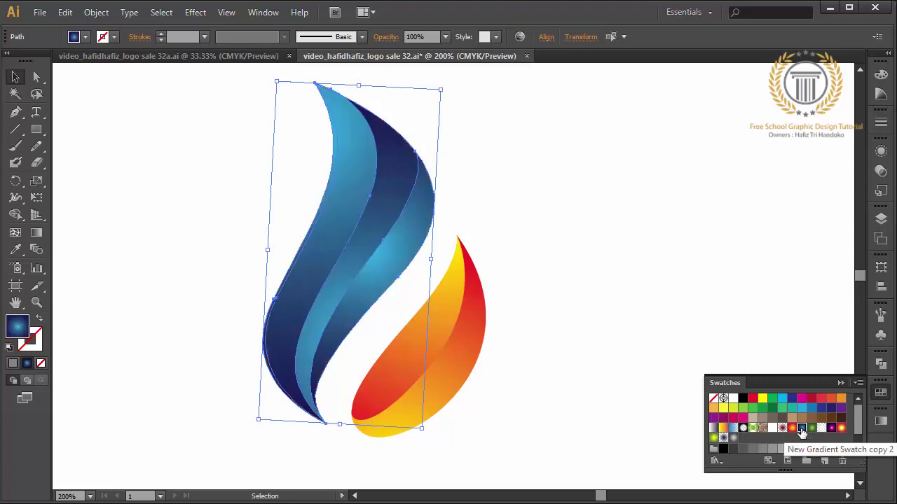
pyautogui.click(812, 429)
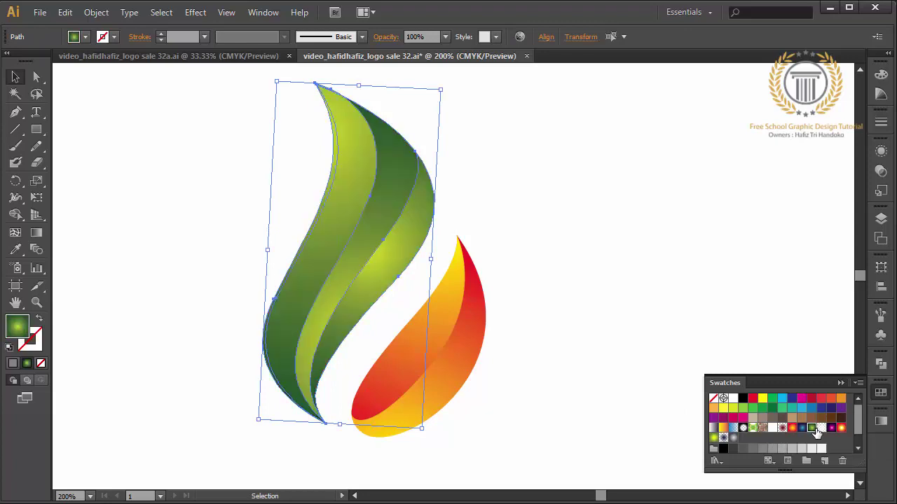
pyautogui.click(482, 387)
# - Group the green and orange-red flames into one object and fit the artboard in view
pyautogui.moveTo(484, 390); pyautogui.dragTo(217, 218)
pyautogui.rightClick(219, 218)
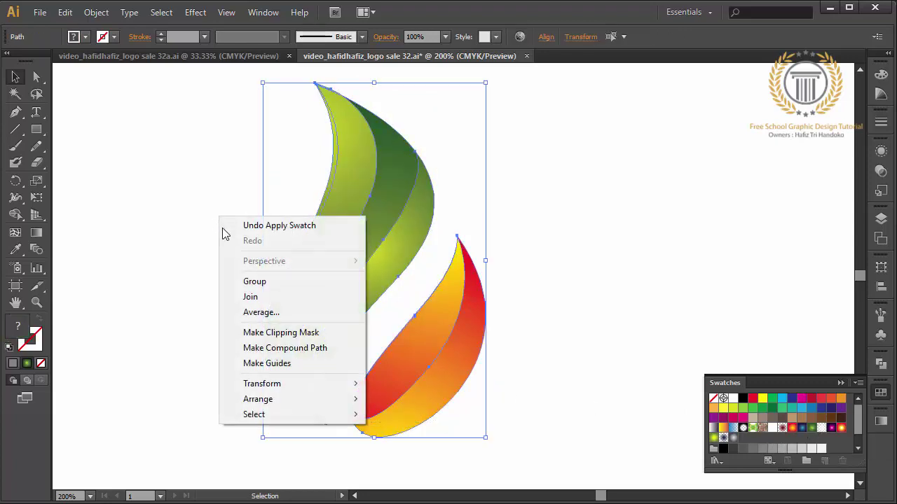
pyautogui.click(255, 281)
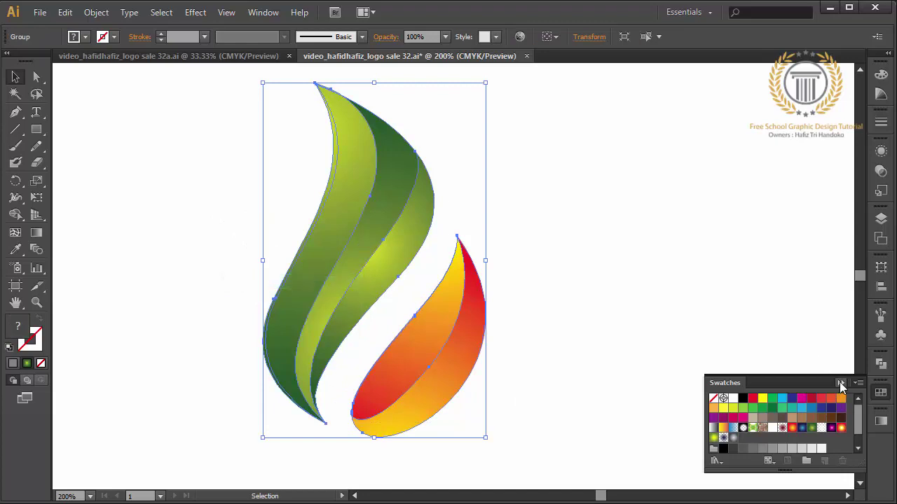
pyautogui.click(840, 383)
pyautogui.click(725, 388)
pyautogui.hotkey('ctrl', '0')
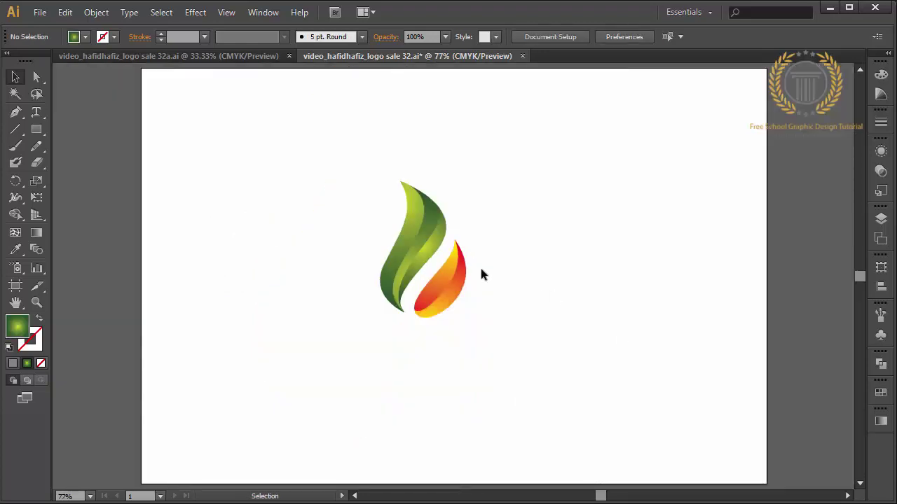
# - Scale the grouped flame logo up by dragging its top and bottom handles
pyautogui.click(447, 282)
pyautogui.moveTo(423, 320); pyautogui.dragTo(423, 445)
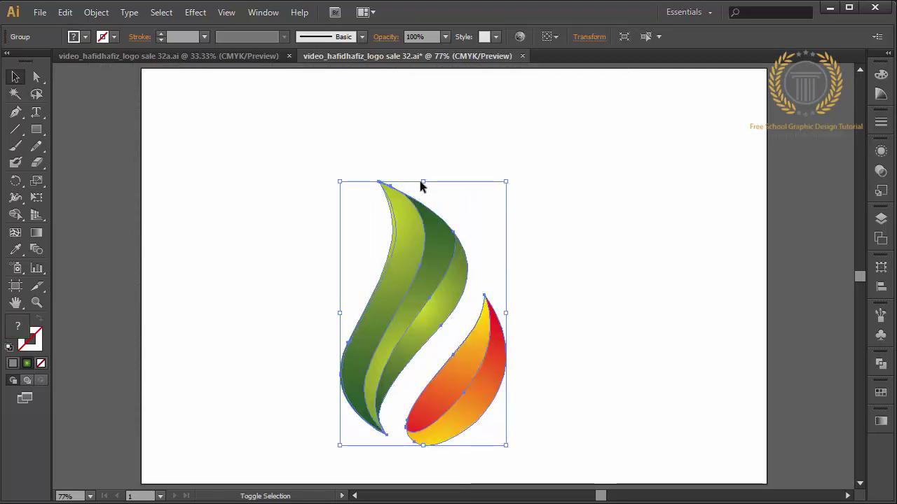
pyautogui.moveTo(423, 183); pyautogui.dragTo(423, 120)
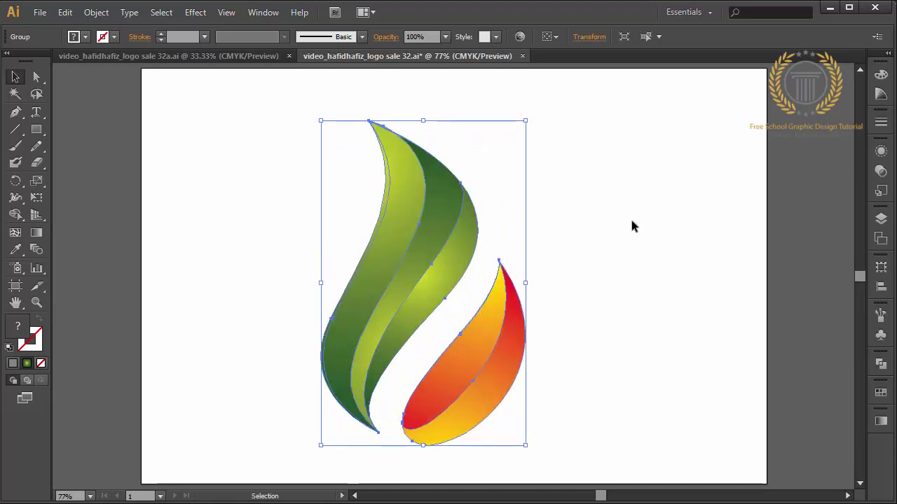
pyautogui.press('Up')
pyautogui.press('Up')
pyautogui.press('Up')
pyautogui.press('Up')
pyautogui.press('Up')
pyautogui.press('Up')
pyautogui.press('Up')
pyautogui.press('Up')
pyautogui.press('Up')
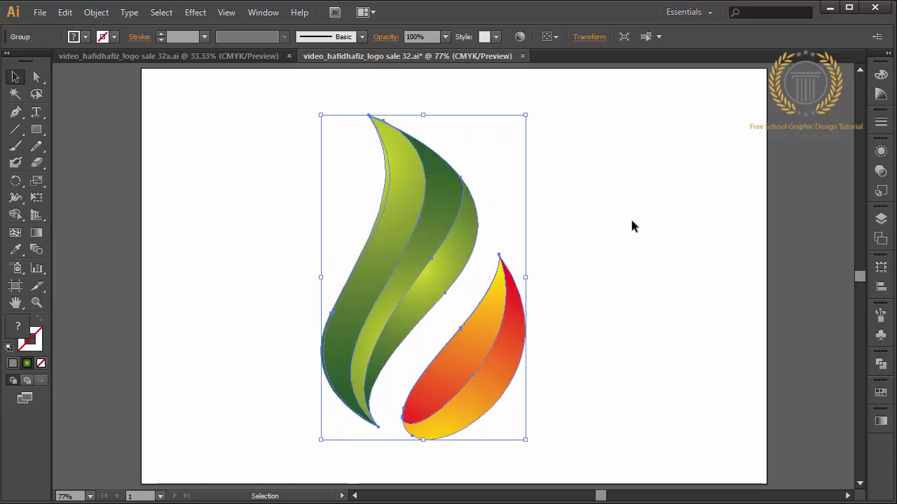
# - Nudge the logo three steps right and two up, rotating it slightly
pyautogui.hotkey('ctrl', '-')
pyautogui.hotkey('ctrl', '-')
pyautogui.hotkey('ctrl', '-')
pyautogui.press('Right')
pyautogui.press('Right')
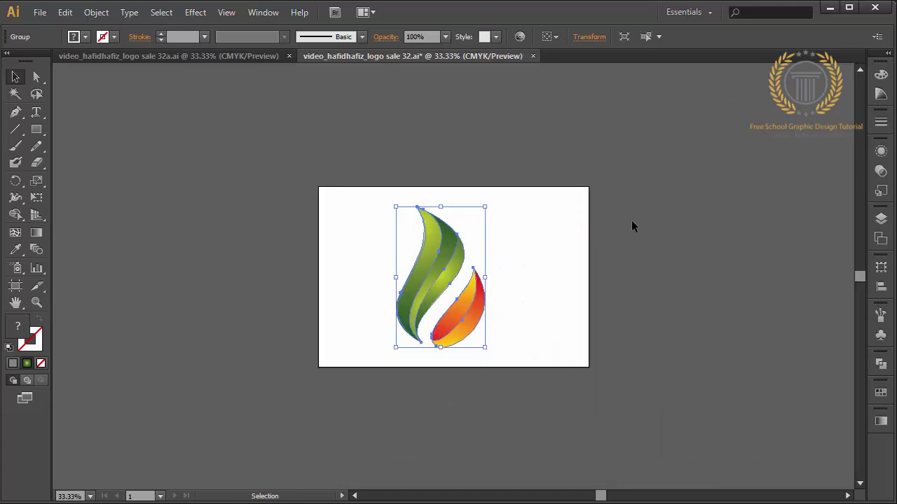
pyautogui.press('Right')
pyautogui.press('Right')
pyautogui.press('Right')
pyautogui.press('Right')
pyautogui.press('Right')
pyautogui.press('Right')
pyautogui.press('Right')
pyautogui.press('Right')
pyautogui.press('Right')
pyautogui.press('Right')
pyautogui.press('Right')
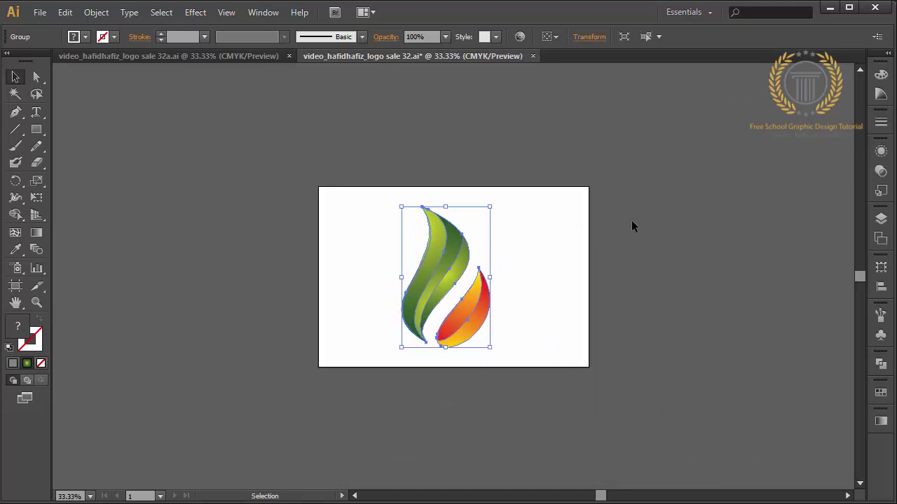
pyautogui.press('Right')
pyautogui.press('Right')
pyautogui.press('Right')
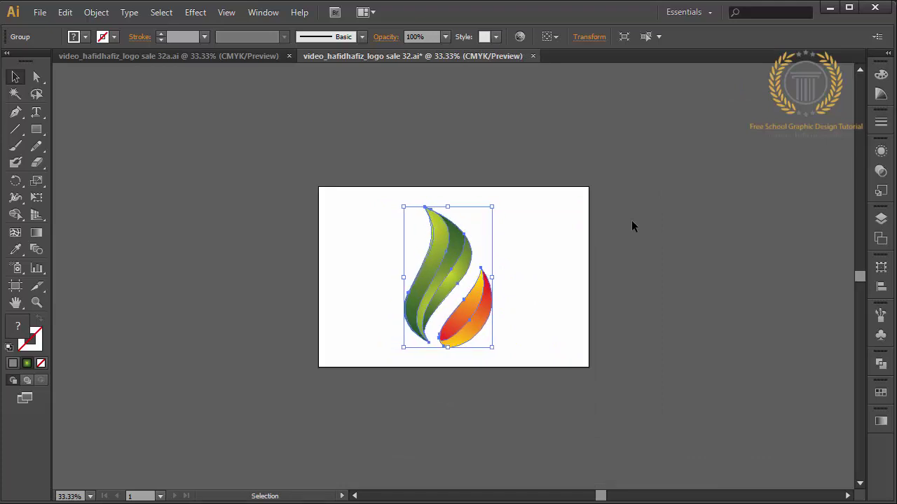
pyautogui.click(631, 220)
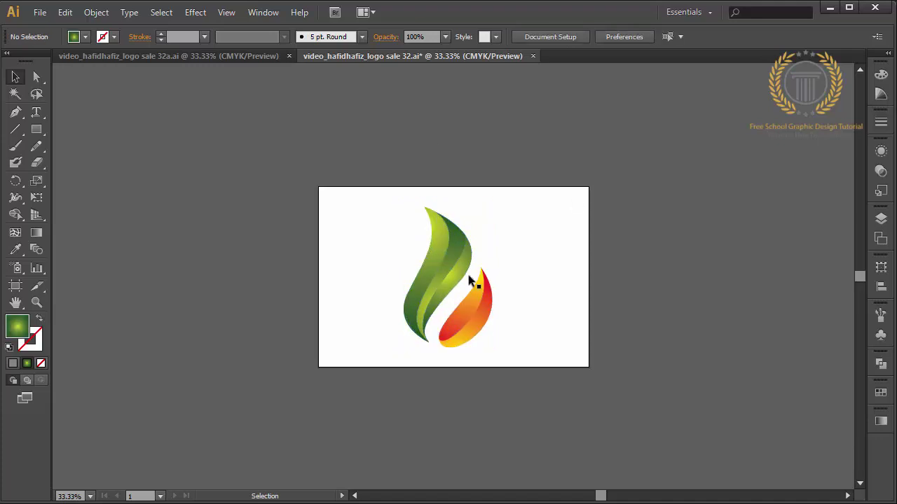
pyautogui.click(445, 279)
pyautogui.press('Up')
pyautogui.press('Up')
pyautogui.press('Up')
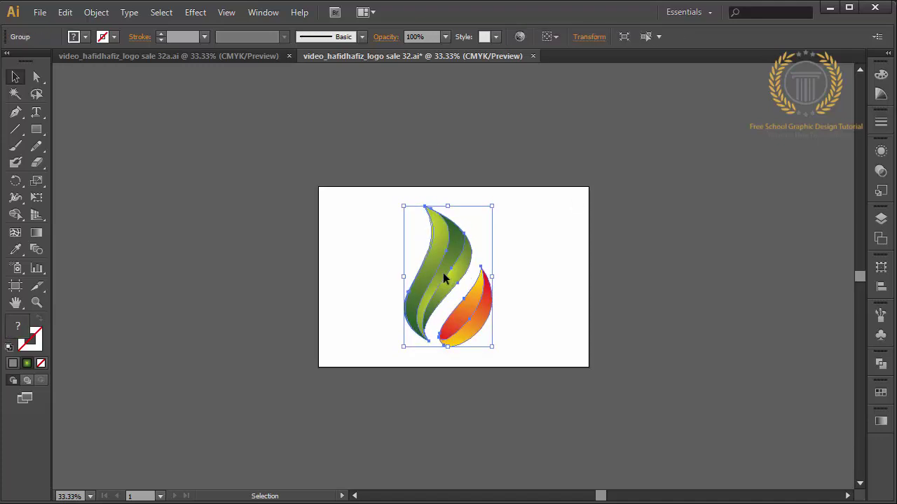
pyautogui.press('Up')
pyautogui.press('Up')
pyautogui.press('Up')
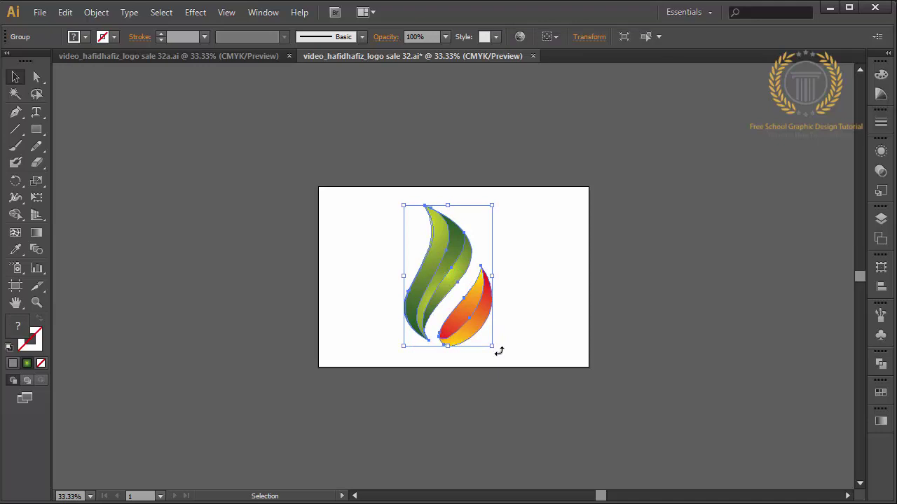
pyautogui.moveTo(499, 351); pyautogui.dragTo(496, 357)
pyautogui.click(531, 362)
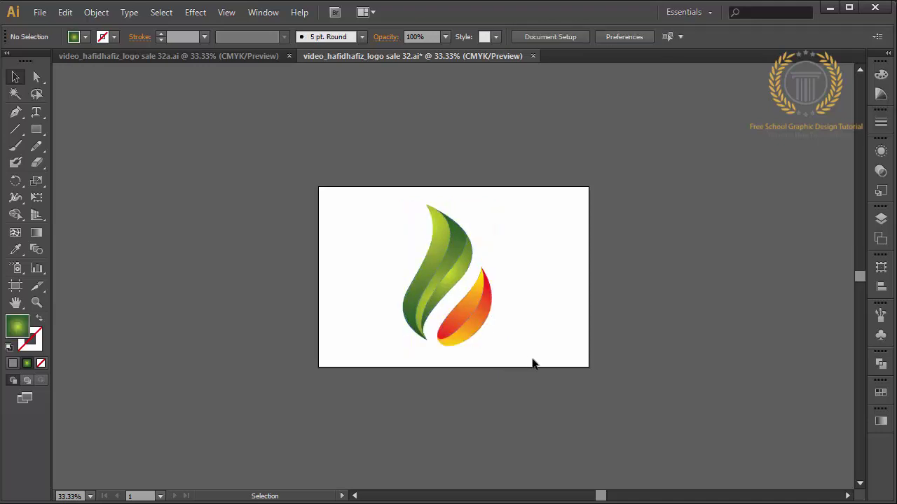
pyautogui.click(40, 12)
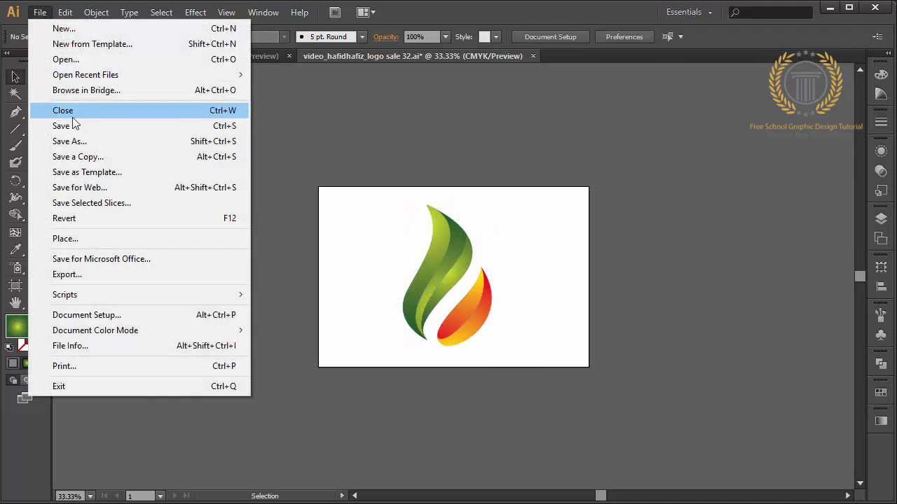
# - Save the logo as a new .ai file named 'sale 33', accepting default Illustrator Options
pyautogui.click(81, 147)
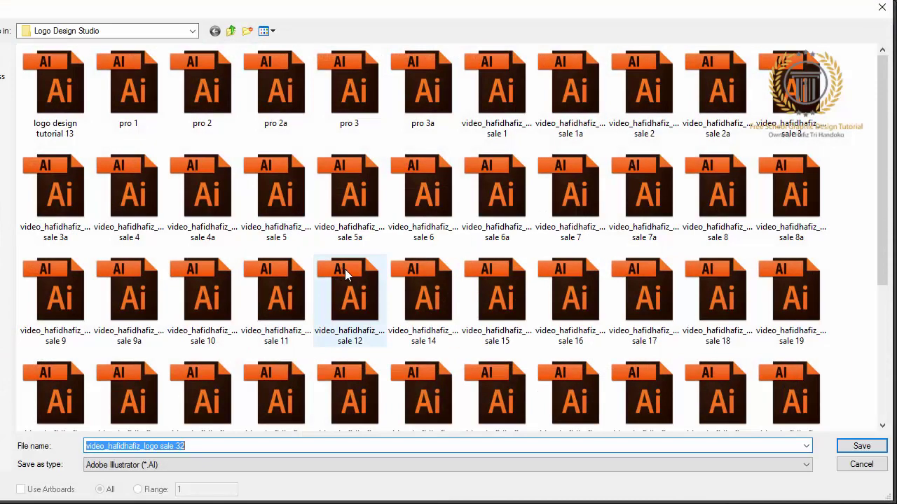
pyautogui.click(884, 367)
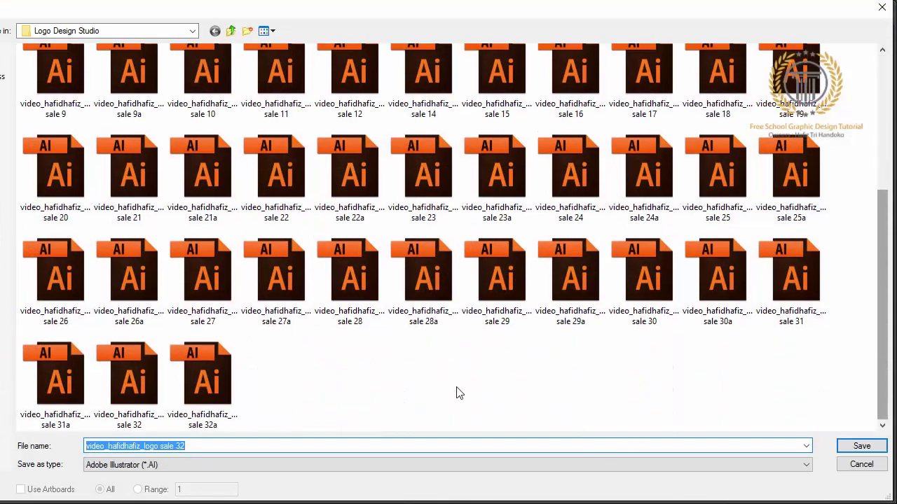
pyautogui.click(201, 401)
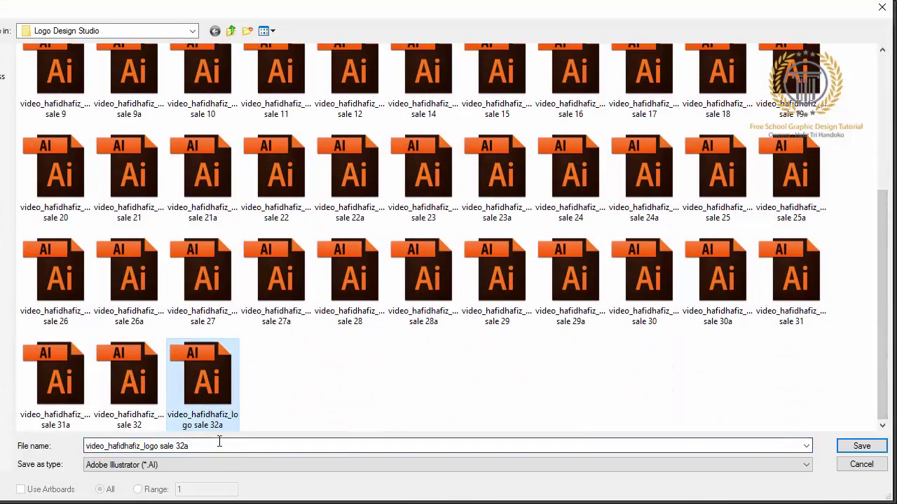
pyautogui.click(224, 445)
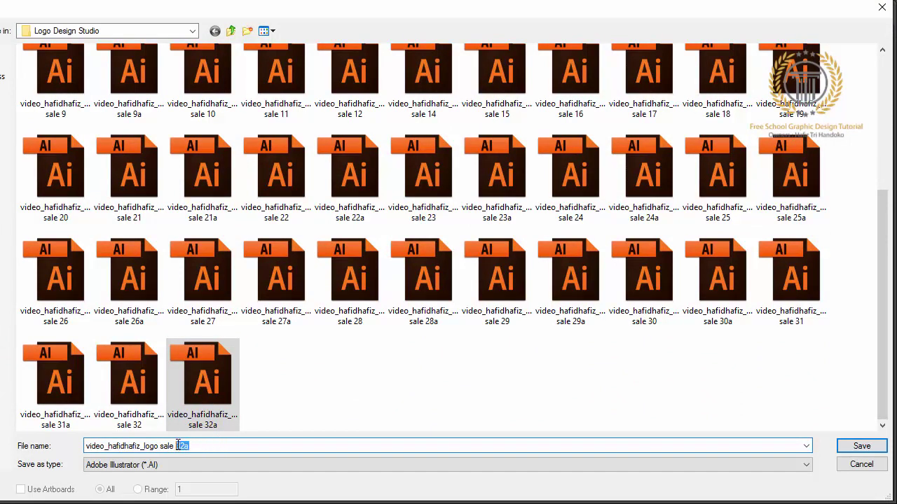
pyautogui.write('33.ai')
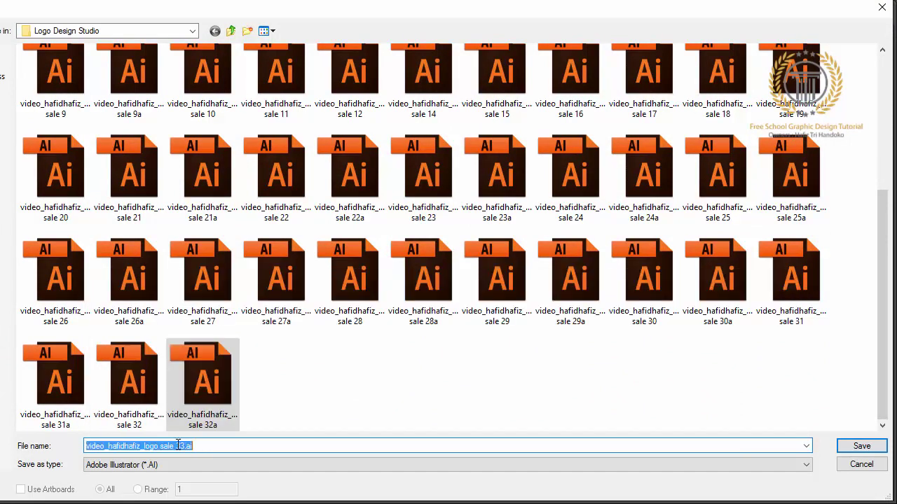
pyautogui.press('Return')
pyautogui.click(401, 56)
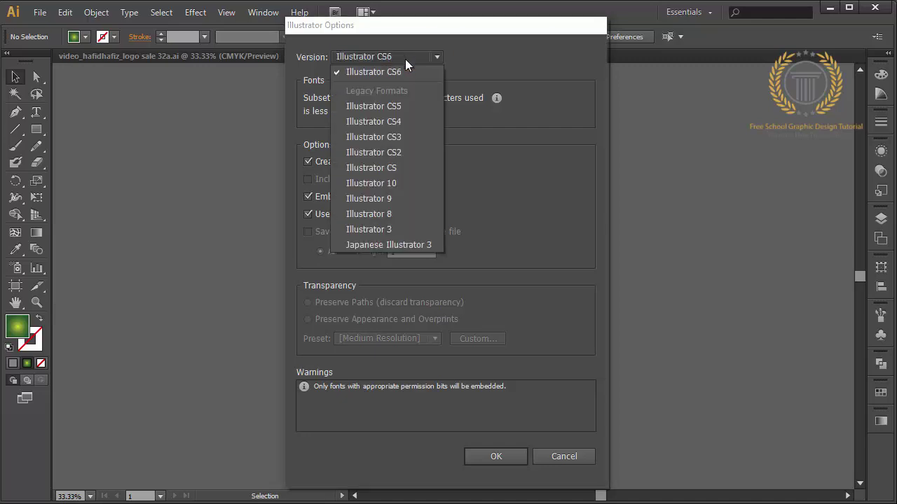
pyautogui.click(488, 458)
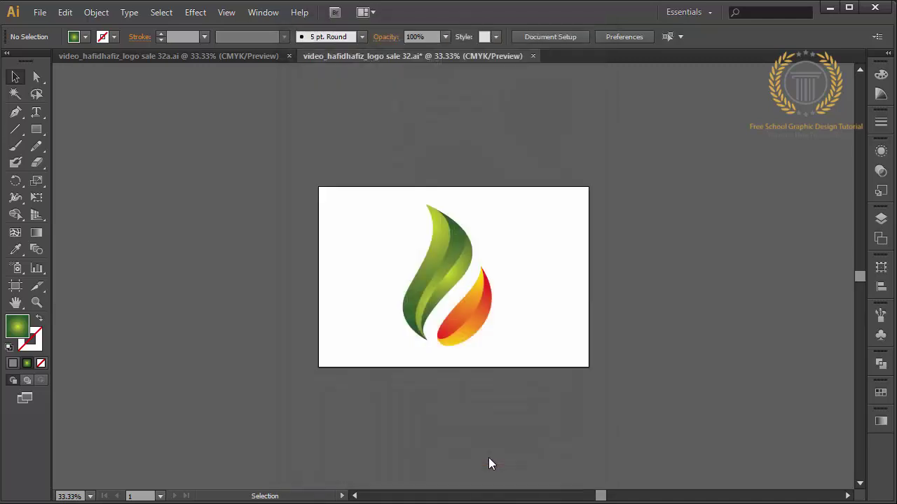